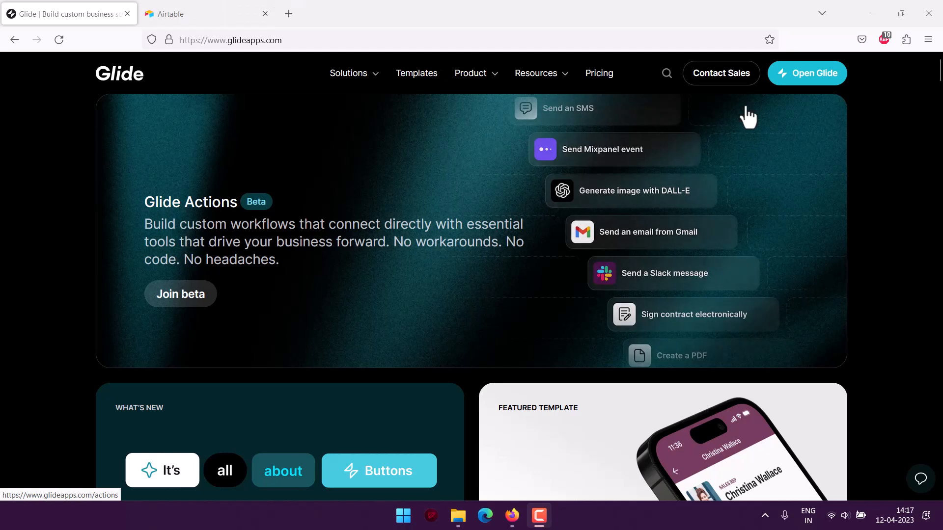
Open the Glide workspace, look at the Airtable home page with the Personal CRM base, and return to Glide
left_click(815, 76)
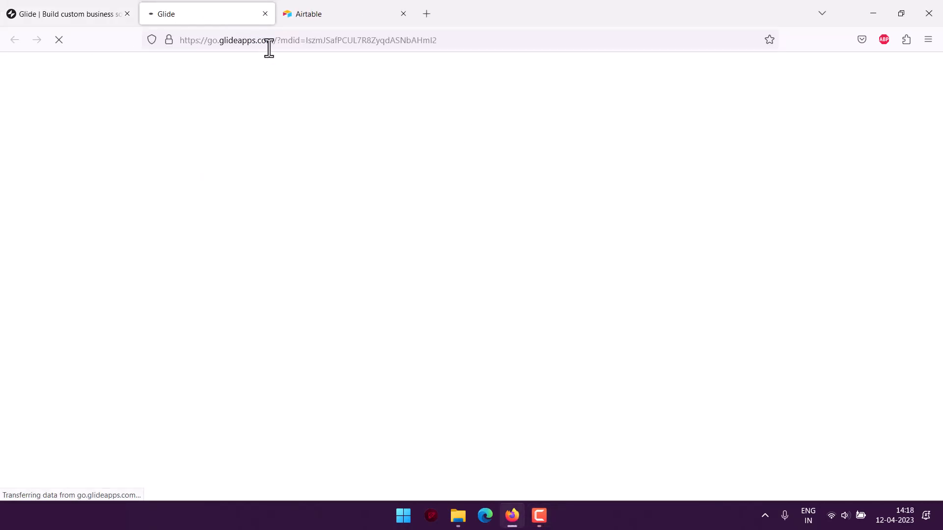
left_click(335, 16)
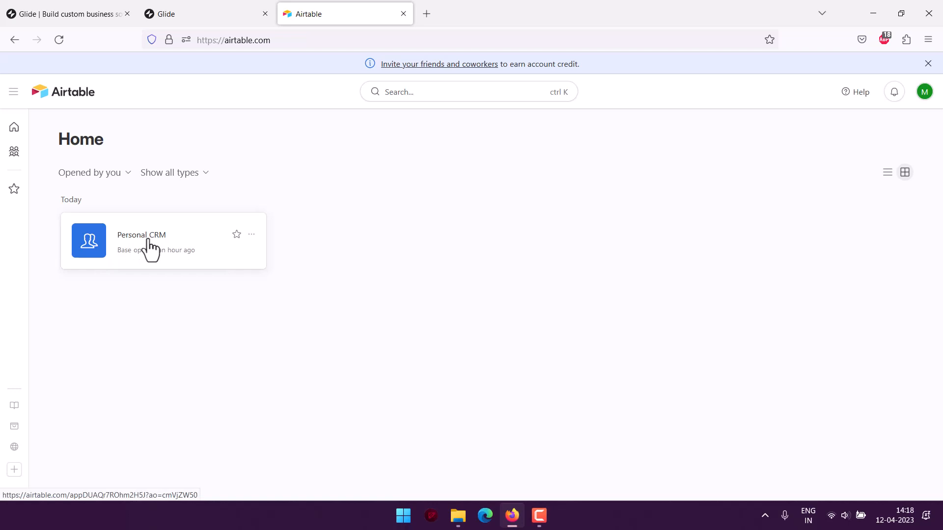
left_click(166, 16)
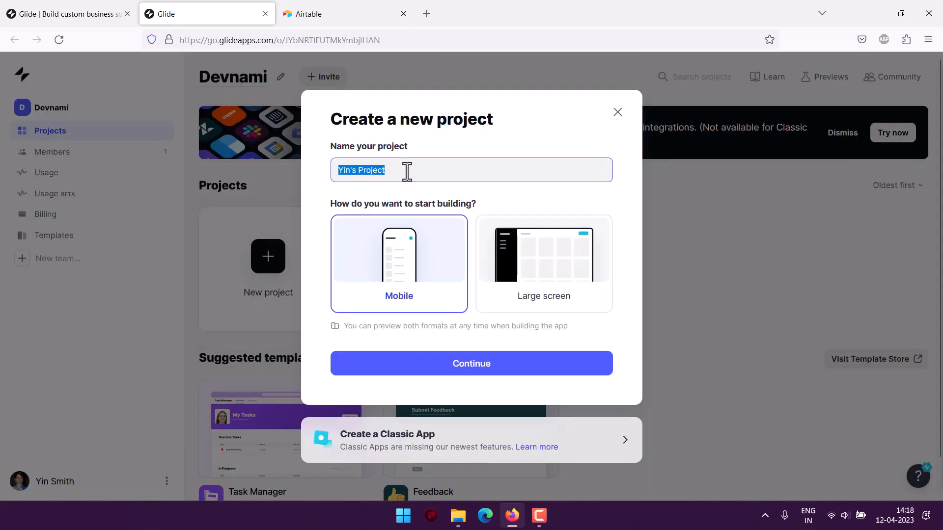
Name the new project "Airtable CRM", choose the Large screen format, and continue to the data source selection
left_click_drag(407, 171, 324, 172)
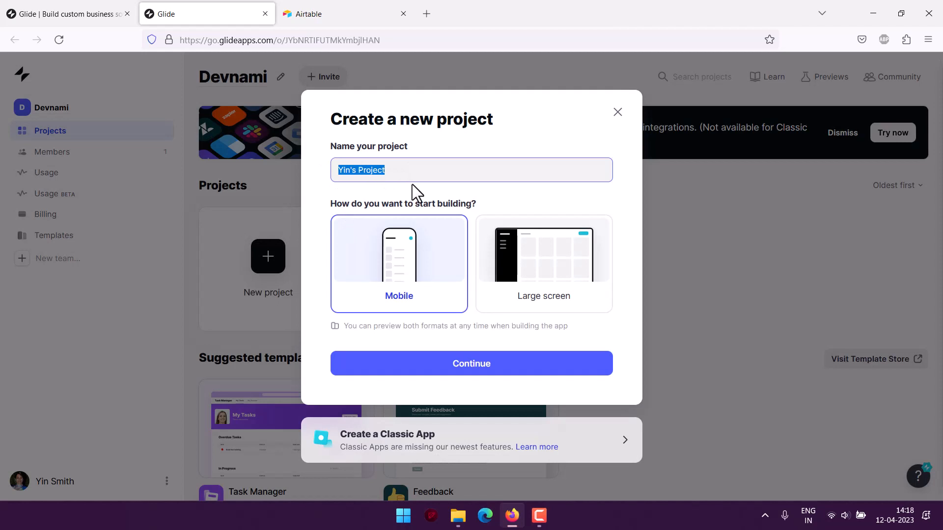
key("BackSpace")
type("Airtable CRM")
left_click(540, 261)
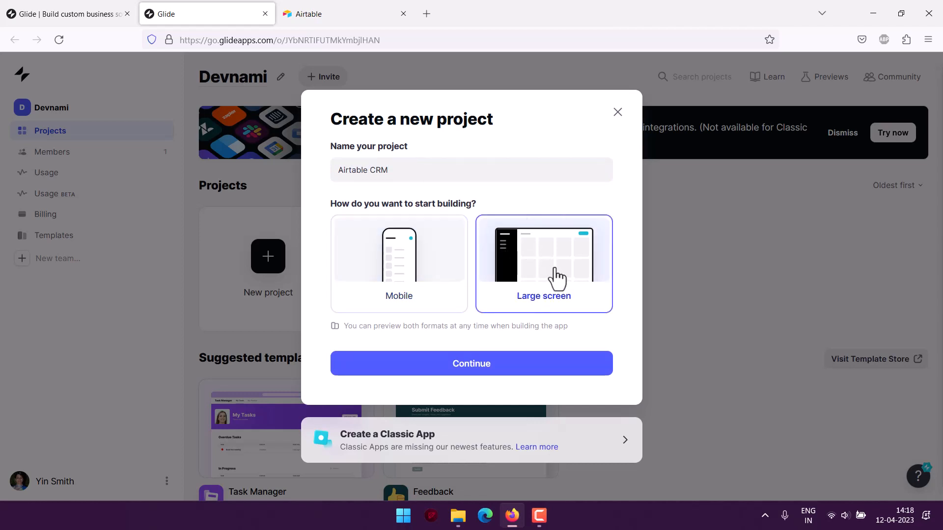
left_click(491, 358)
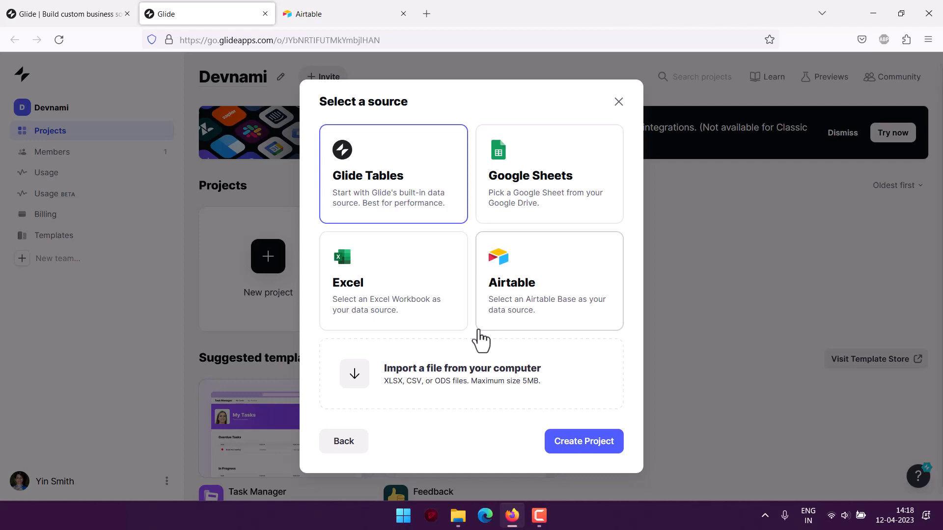
Choose Airtable as the project's data source and activate the account API key field
left_click(521, 295)
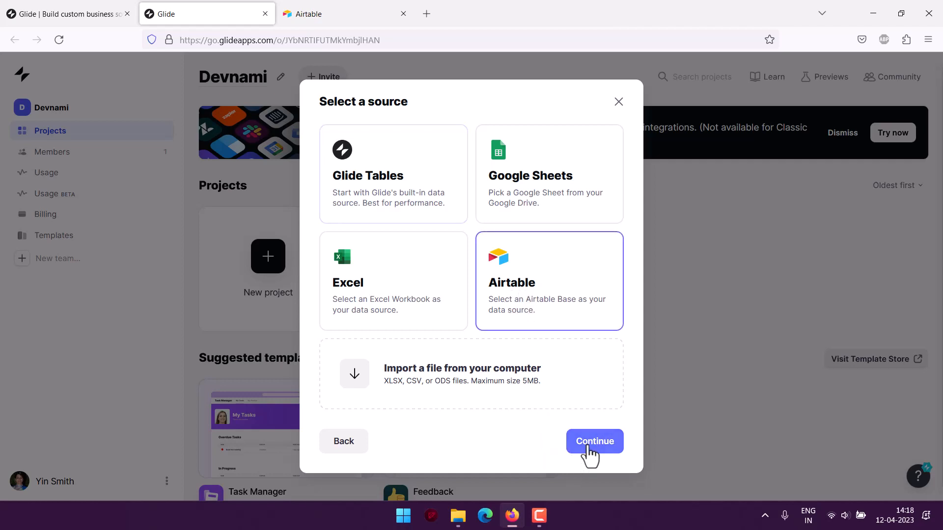
left_click(587, 444)
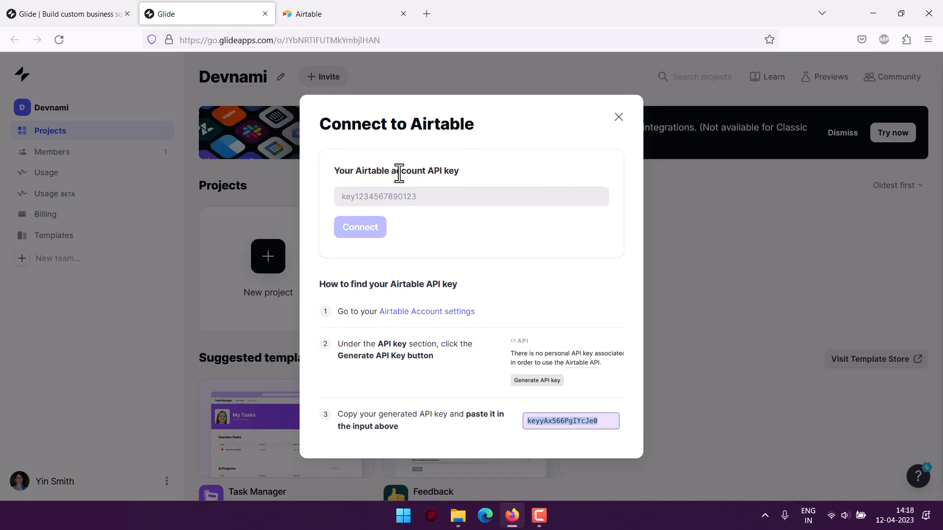
left_click_drag(362, 171, 329, 174)
double_click(467, 174)
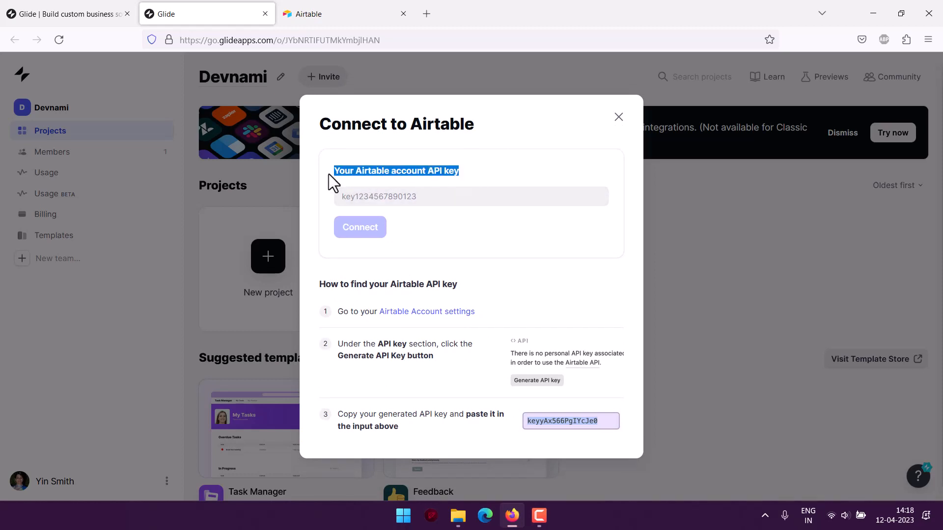
left_click(329, 175)
left_click(349, 196)
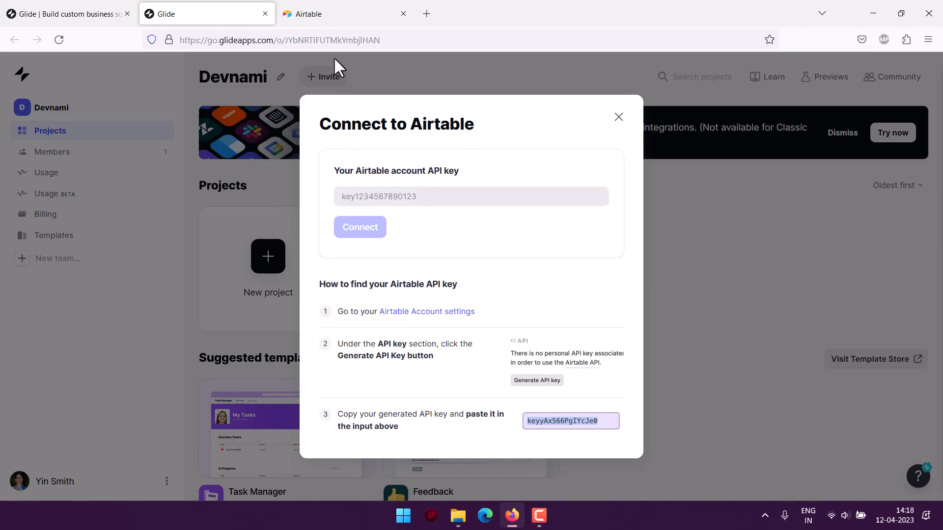
Switch to Airtable and open the account overview page
left_click(322, 14)
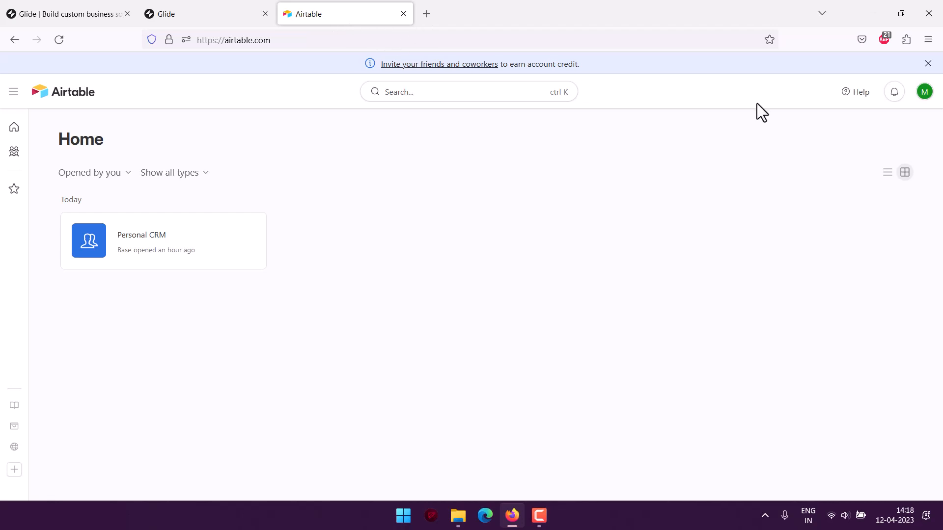
left_click(924, 94)
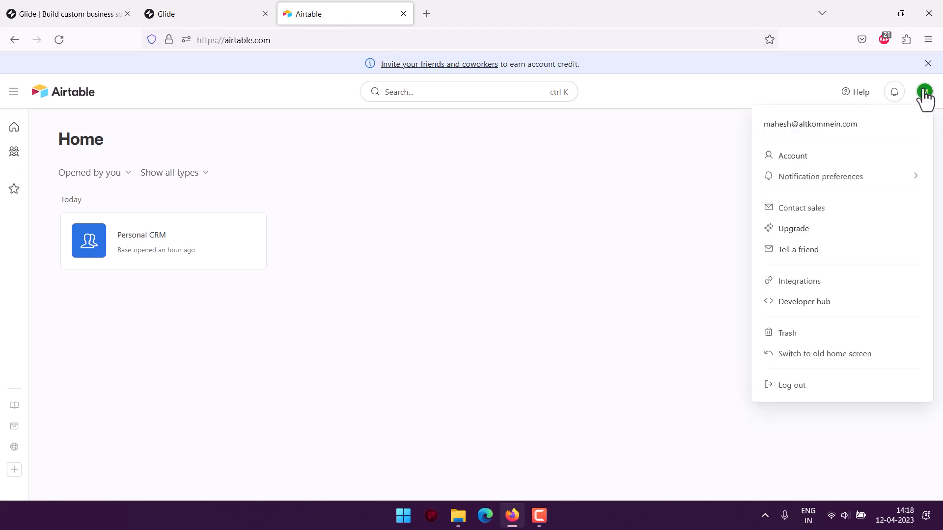
left_click(820, 158)
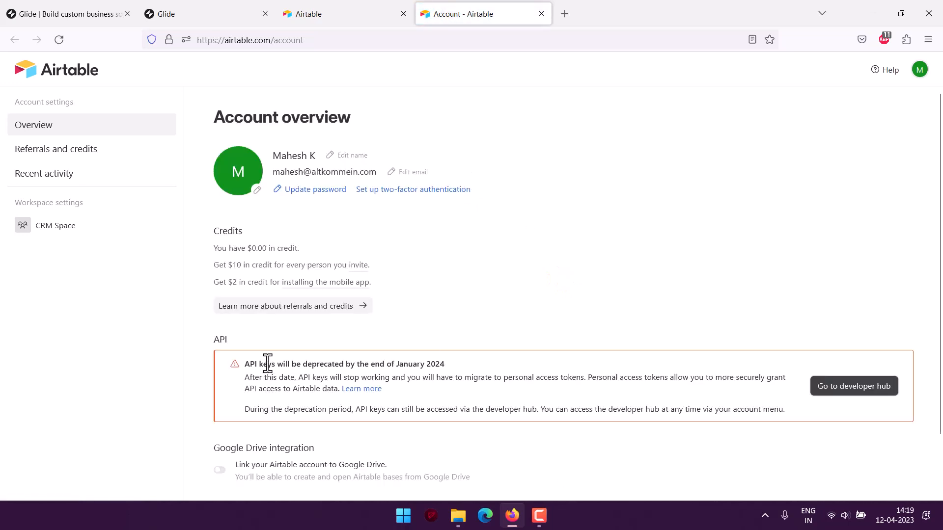
Read the API key deprecation notice in the account overview and open the developer hub
left_click_drag(262, 364, 481, 387)
left_click(454, 363)
left_click(272, 368)
double_click(452, 365)
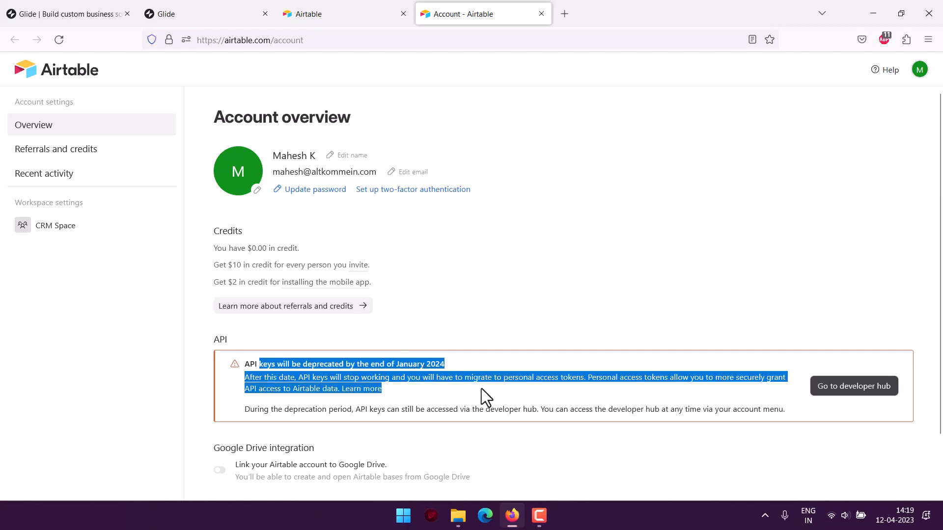
left_click(484, 388)
left_click_drag(401, 363, 451, 379)
left_click(452, 379)
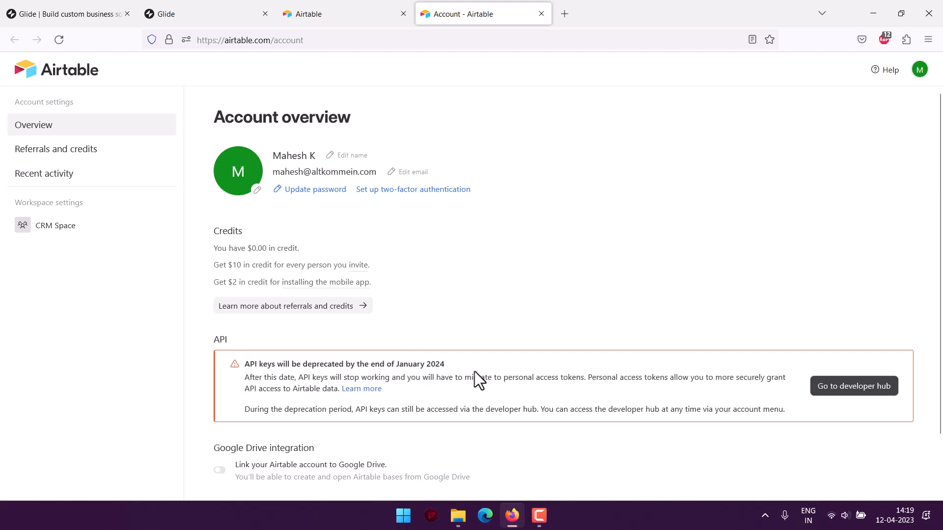
scroll(474, 366, "down", 2)
scroll(474, 366, "up", 2)
left_click(848, 392)
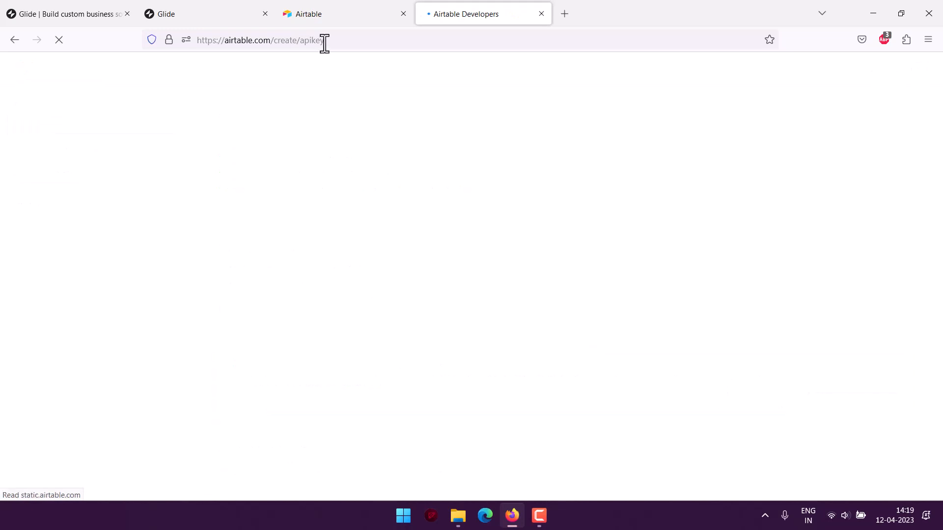
Revisit Glide's Airtable connection dialog, then reopen the Airtable account overview and look through its API section
left_click(327, 12)
left_click(219, 10)
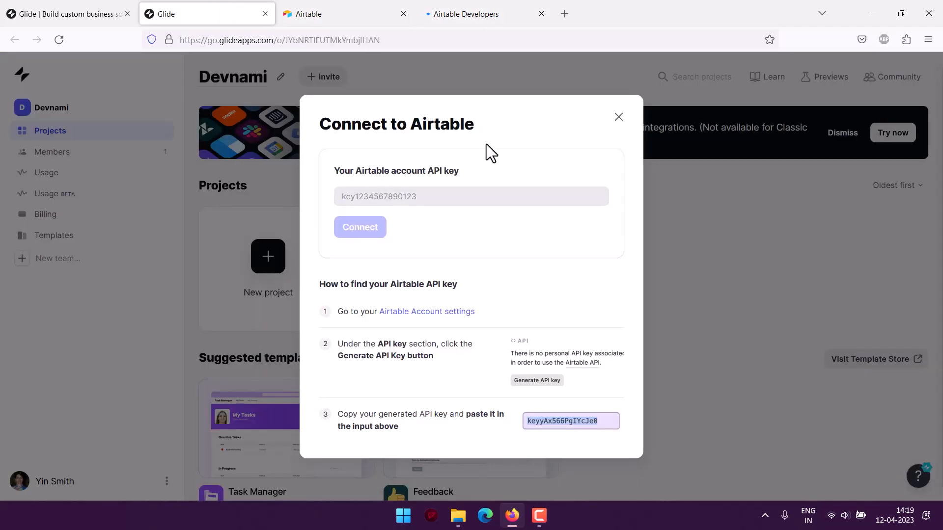
left_click(304, 19)
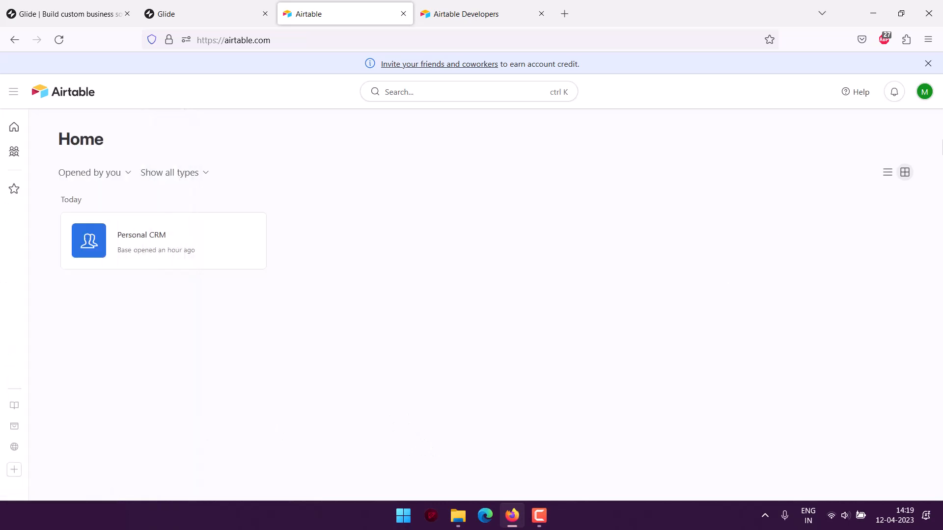
left_click(924, 93)
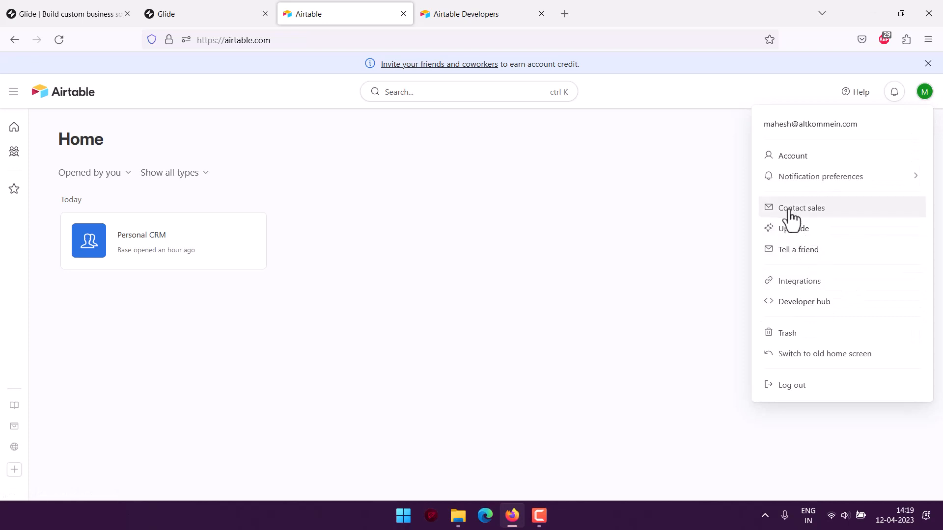
left_click(794, 157)
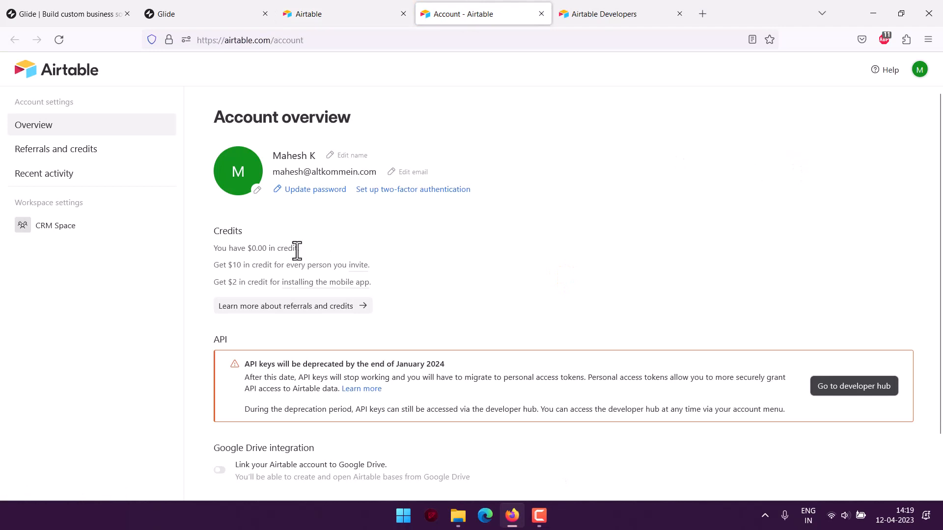
scroll(295, 293, "down", 2)
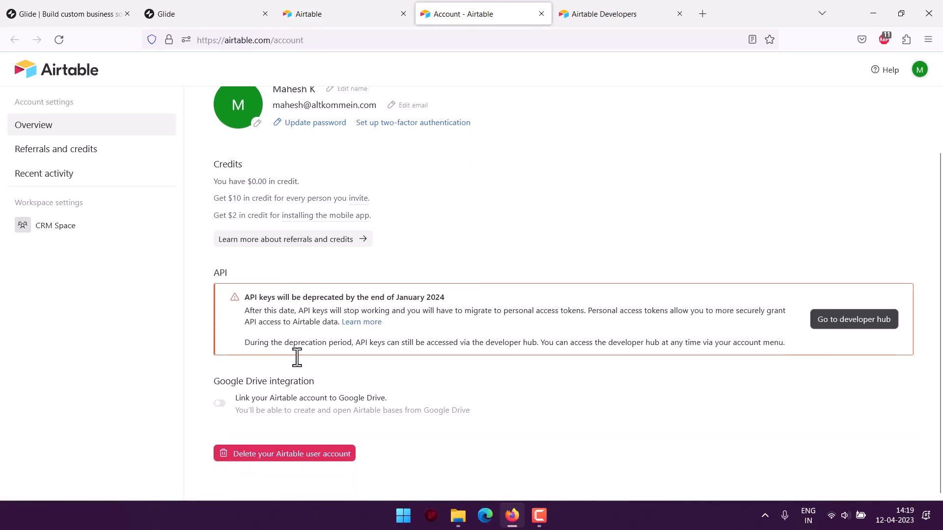
scroll(369, 294, "up", 2)
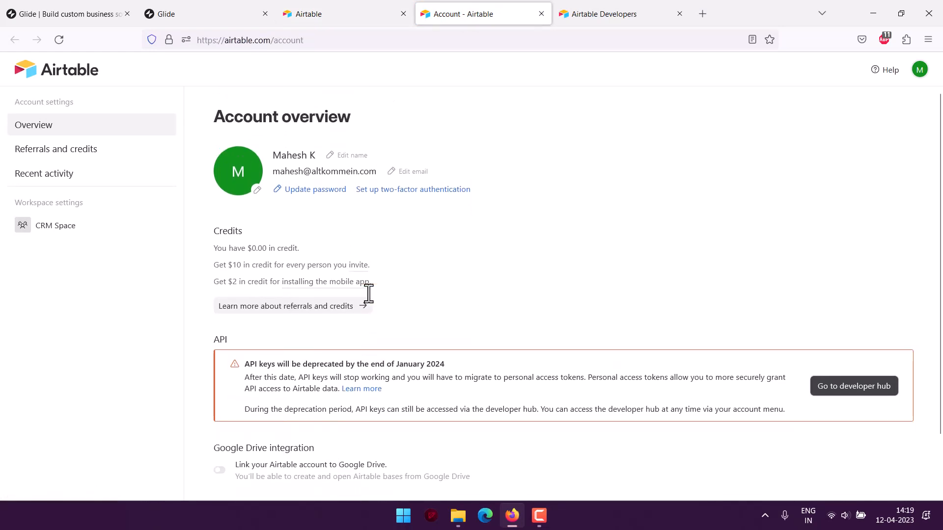
Use the API key option instead of a token in the Airtable developer hub and copy the personal API key
left_click(601, 14)
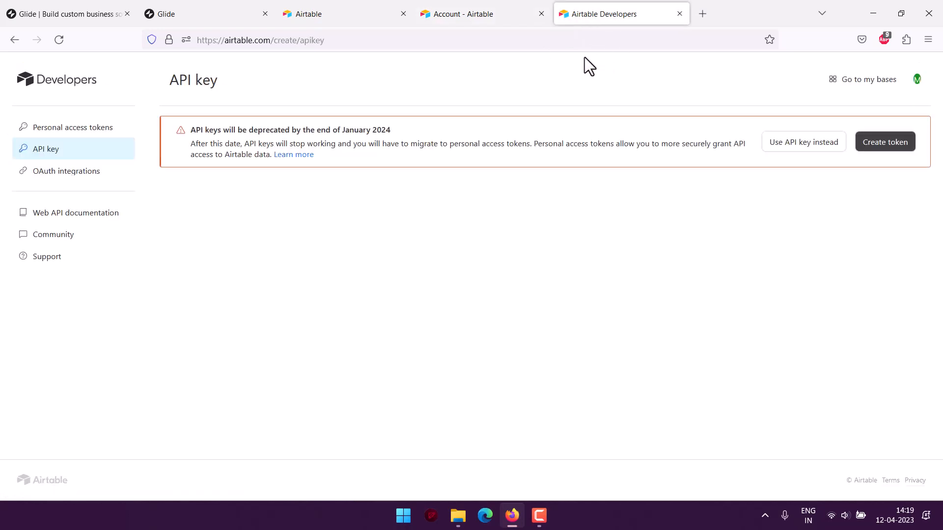
left_click(807, 147)
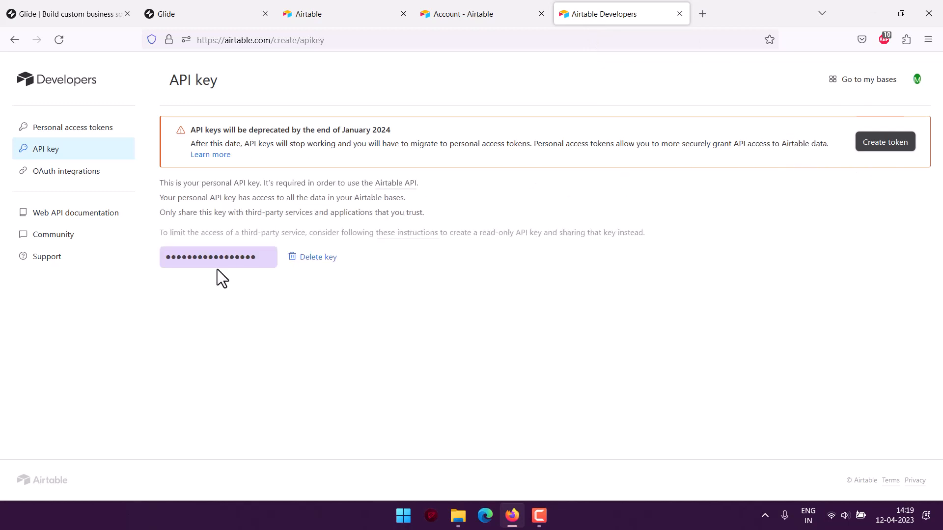
left_click_drag(257, 255, 151, 256)
right_click(198, 255)
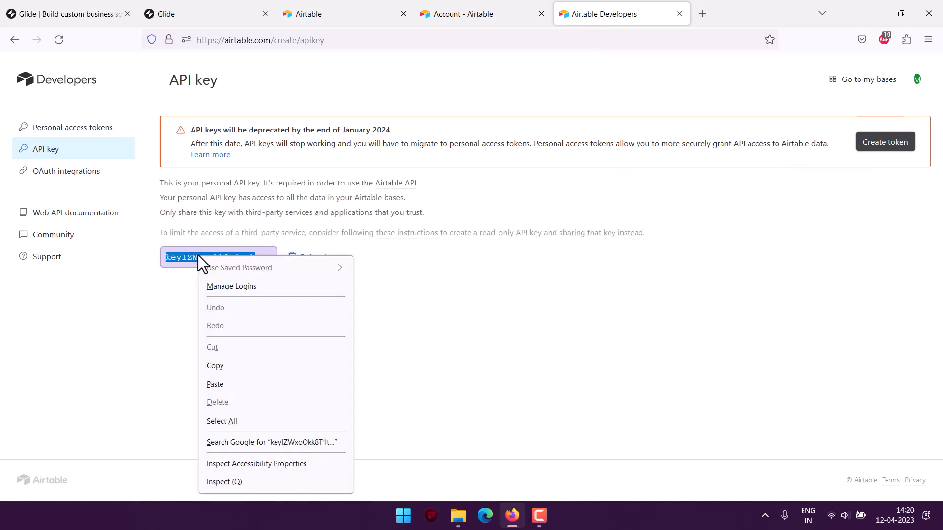
left_click(222, 365)
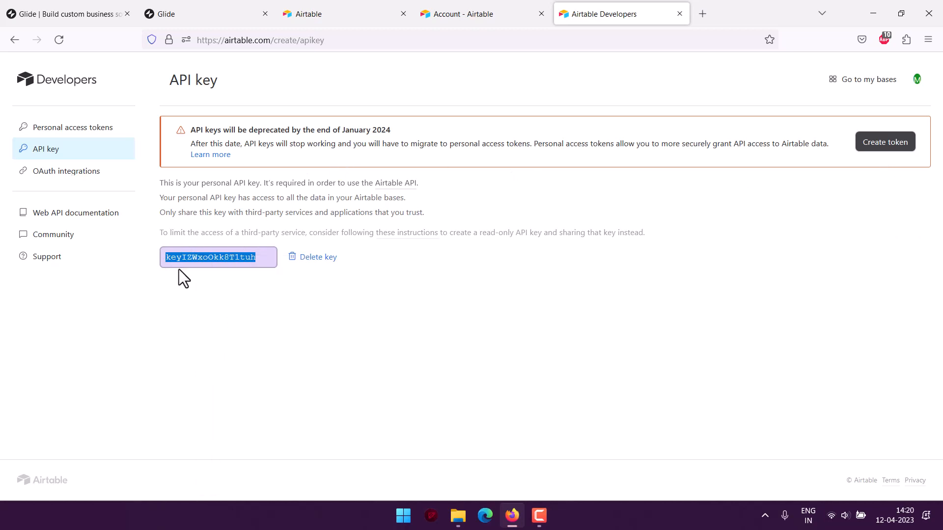
left_click(190, 257)
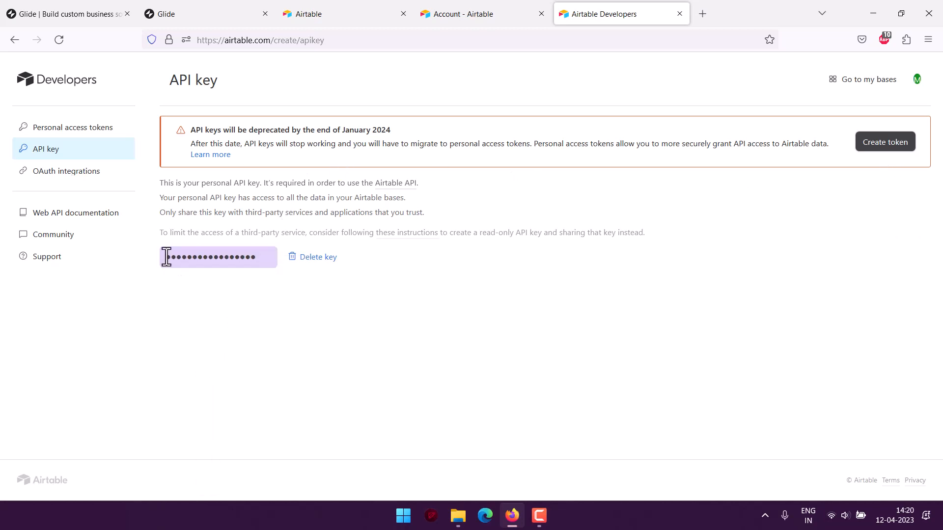
double_click(167, 257)
right_click(240, 257)
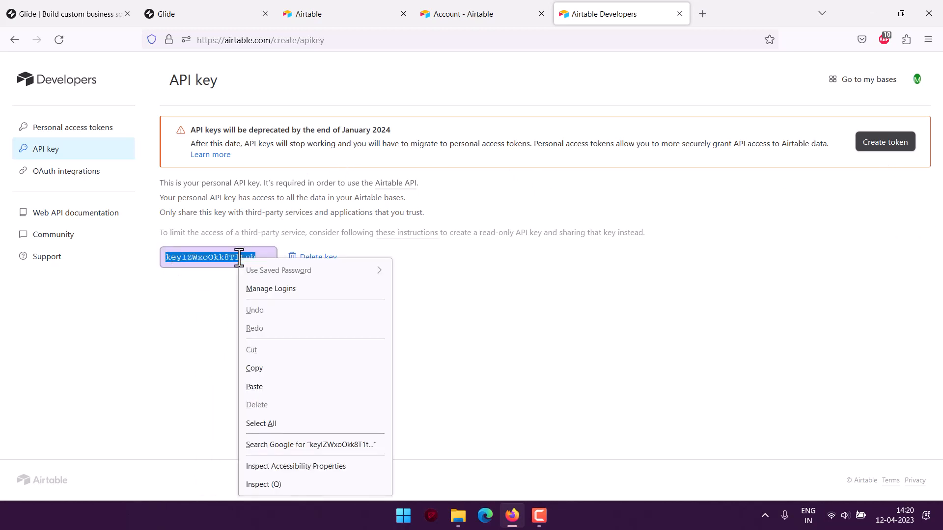
left_click(264, 368)
Return to Glide, paste the Airtable account API key into the connection dialog, and connect the account
left_click(231, 20)
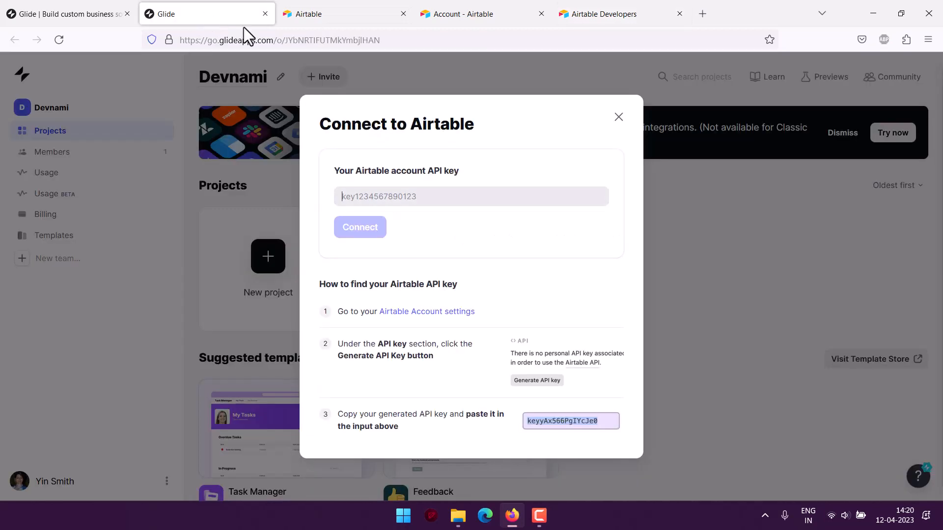
right_click(369, 196)
right_click(354, 196)
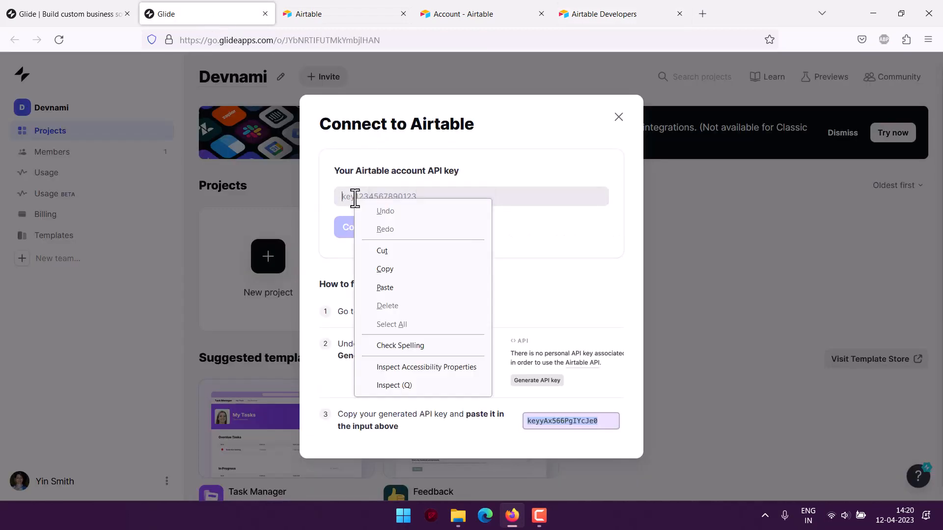
left_click(386, 287)
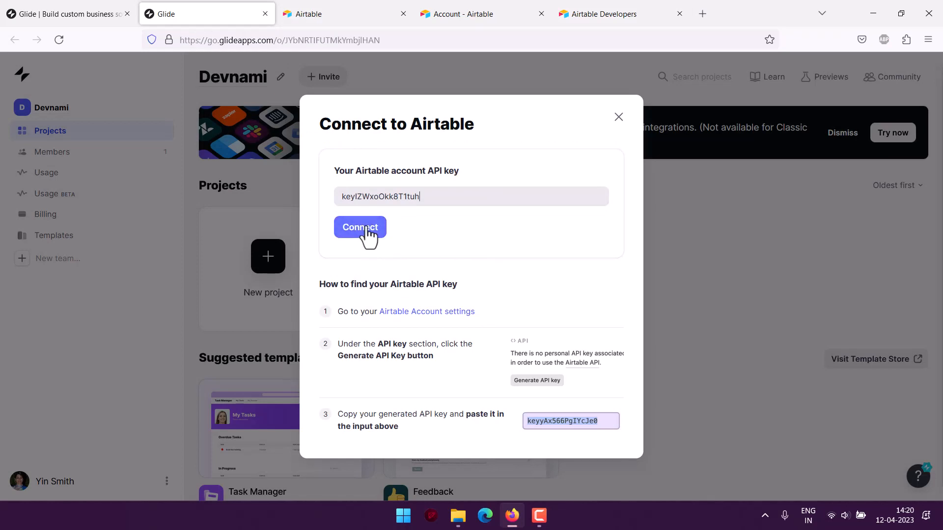
left_click(367, 231)
Select the Personal CRM base as the Airtable source in Glide and create the project page
left_click(632, 15)
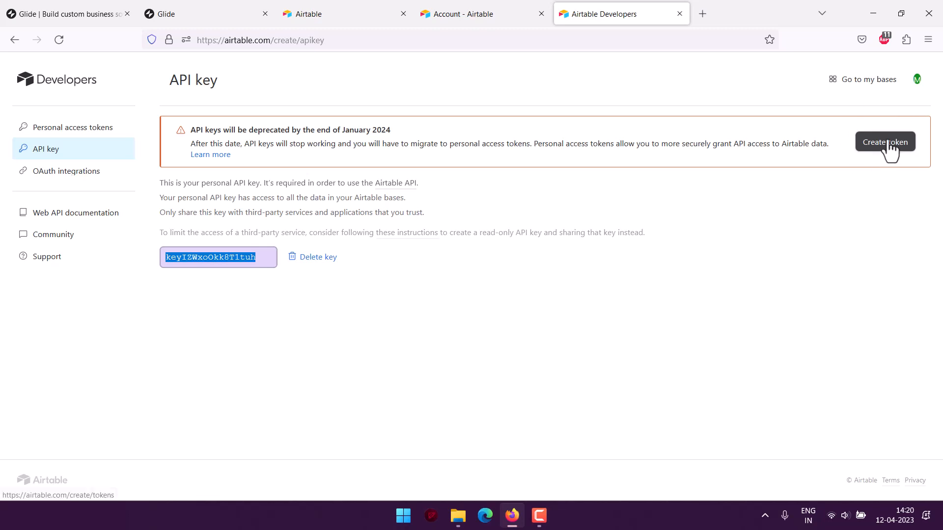
left_click(201, 20)
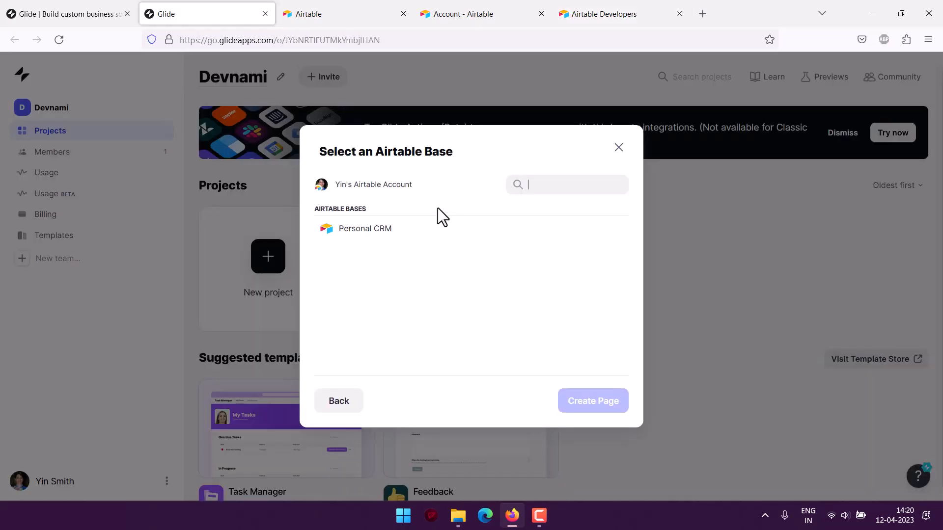
left_click(373, 231)
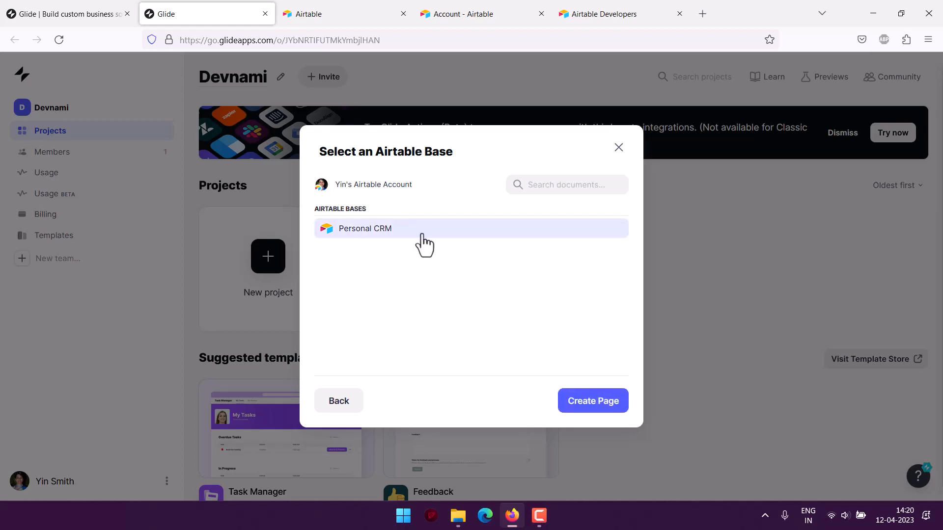
left_click(594, 409)
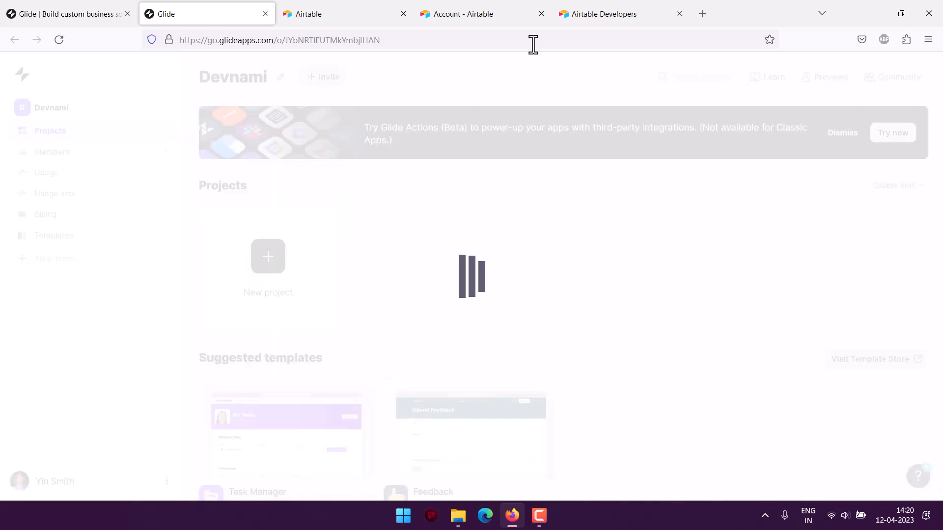
Close the leftover Airtable account and developer hub pages and look at the new app's Cities and Users screens
left_click(540, 14)
left_click(540, 15)
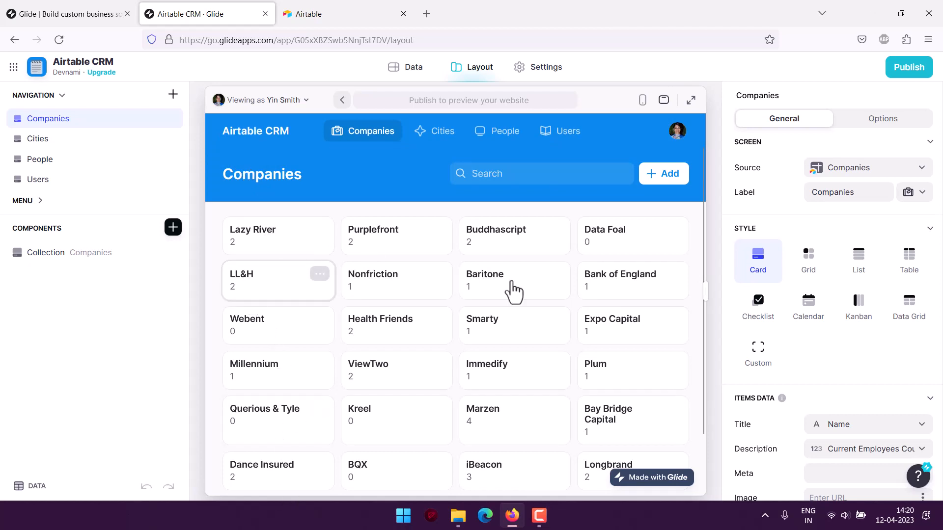
left_click(39, 143)
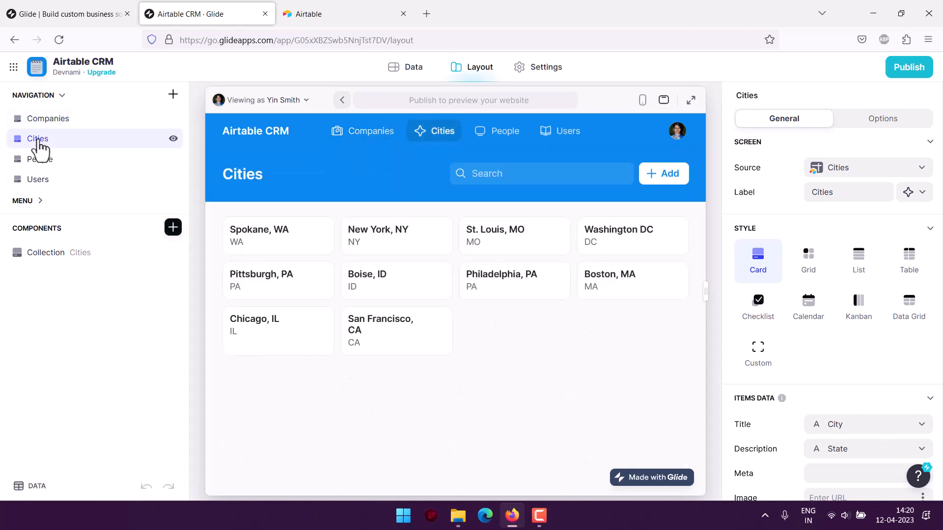
left_click(568, 132)
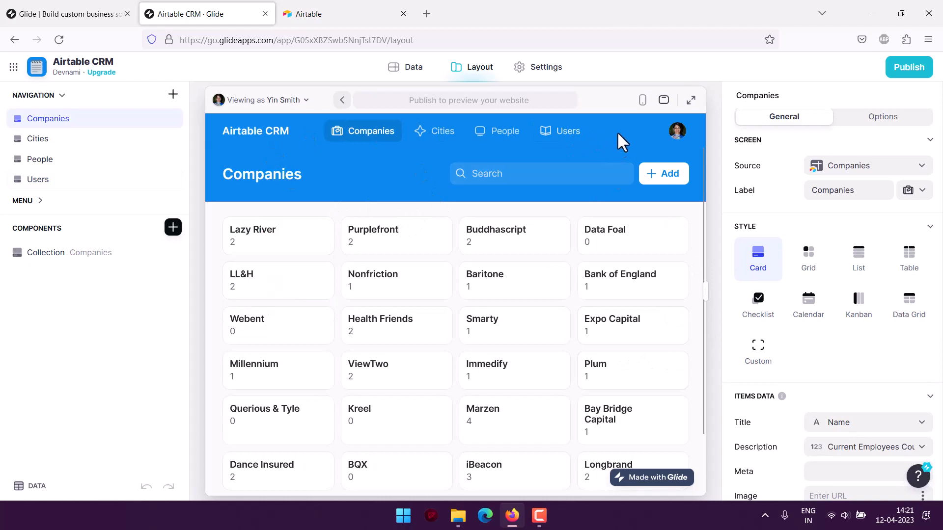
Switch the Companies screen to the List style and look through the whole company list in the preview
scroll(453, 261, "up", 2)
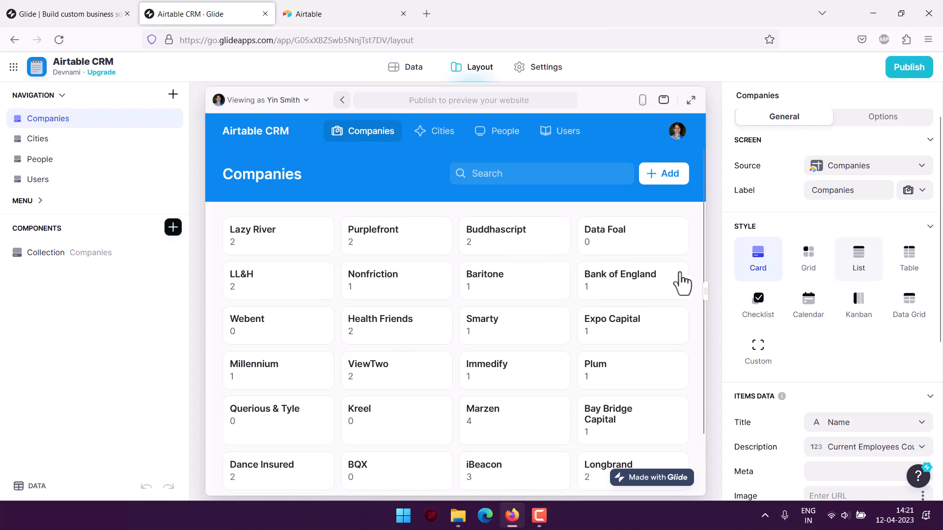
scroll(437, 315, "down", 8)
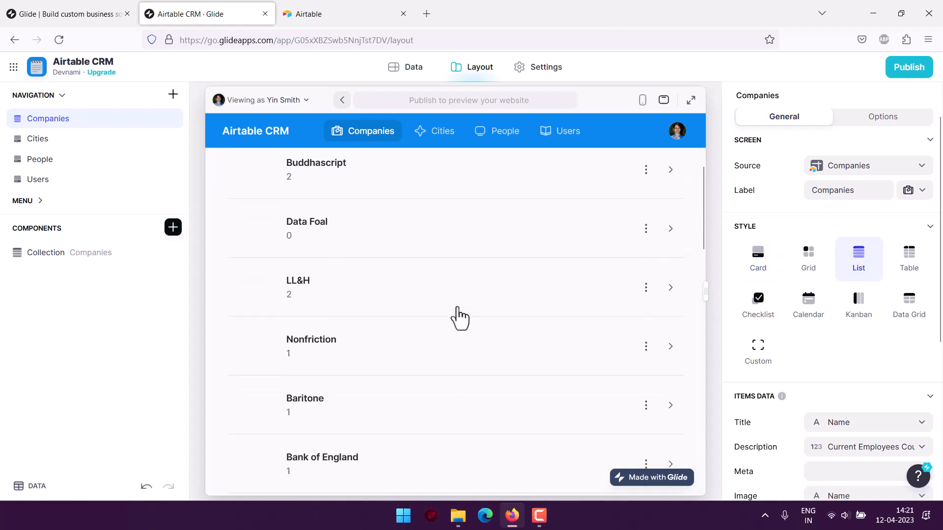
scroll(362, 374, "down", 5)
scroll(493, 338, "down", 5)
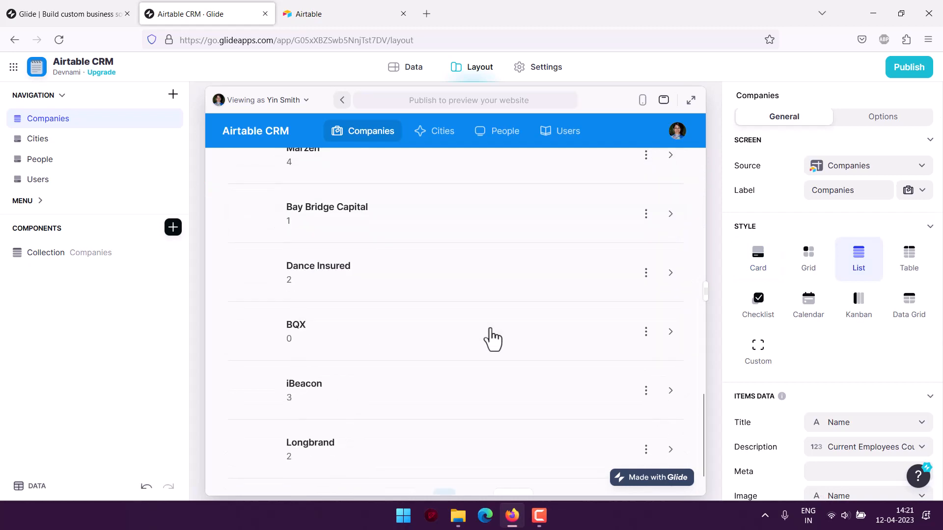
scroll(492, 339, "up", 12)
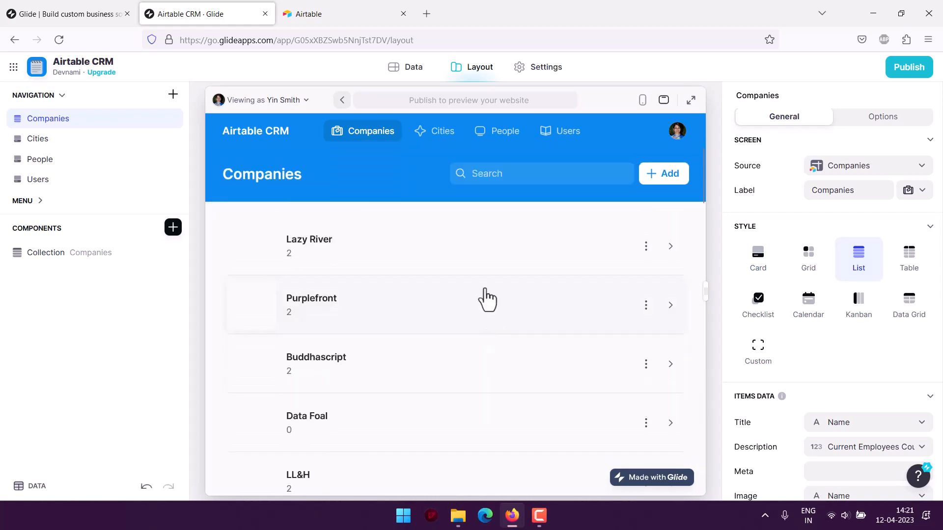
Apply the List style to the Cities screen and check the Users and Companies screens in the preview
left_click(434, 134)
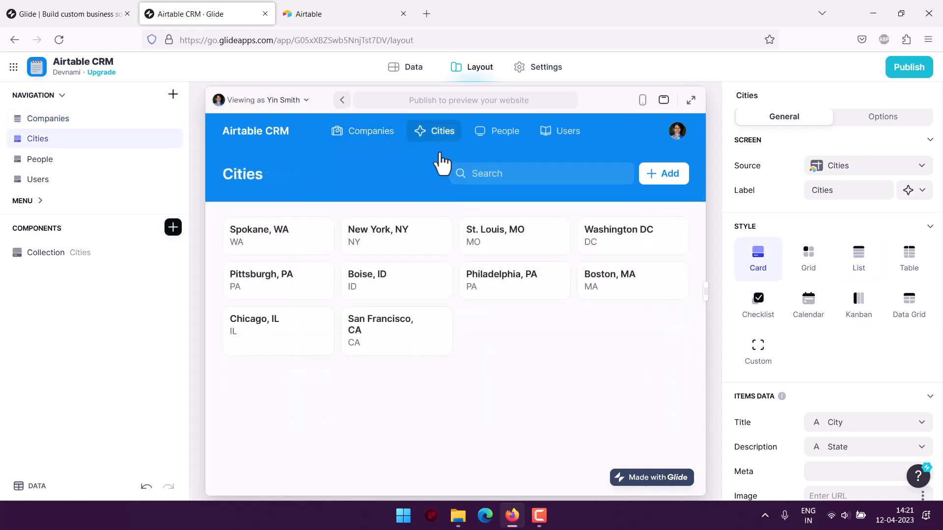
left_click(862, 273)
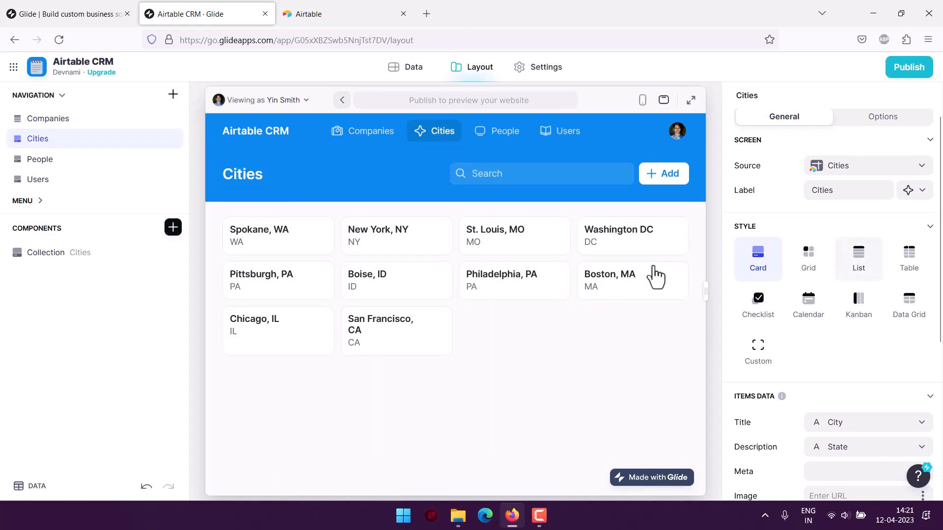
left_click(498, 148)
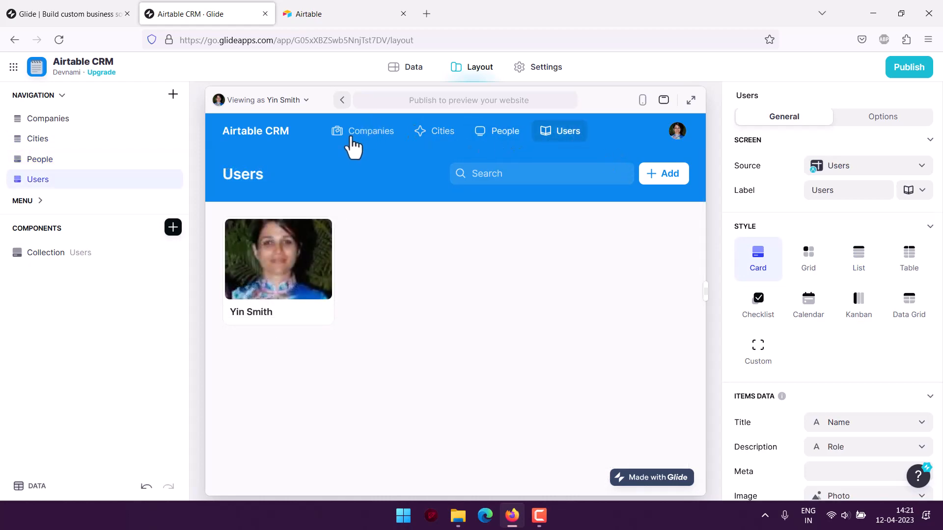
left_click(351, 139)
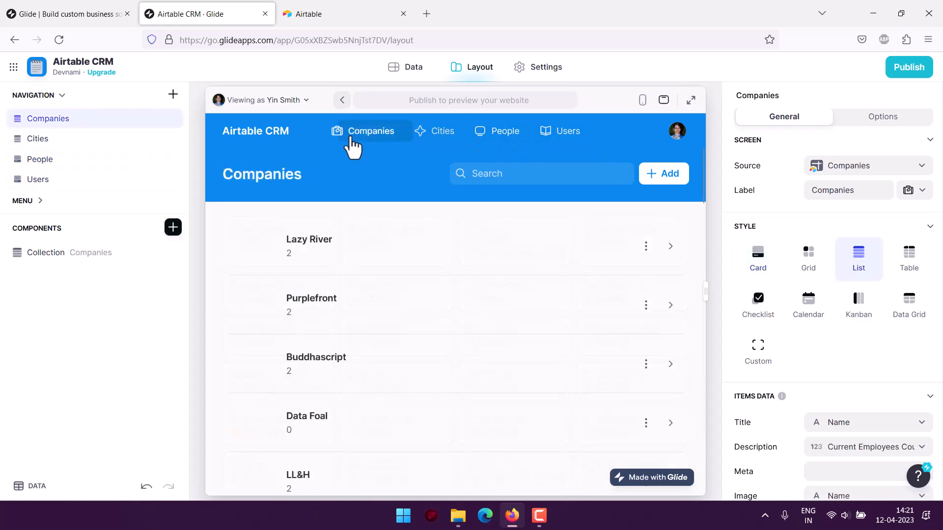
Start a new item on the Cities screen with Pune as the city
left_click(444, 142)
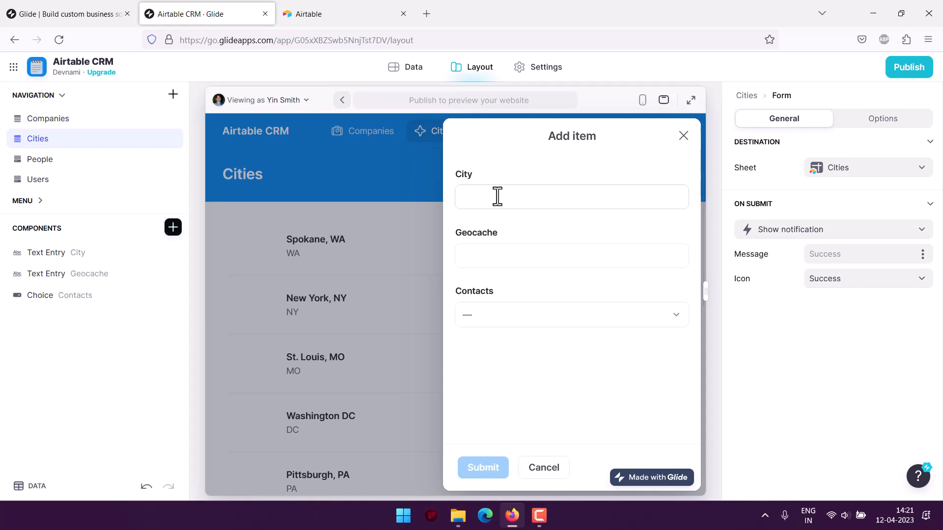
left_click(496, 197)
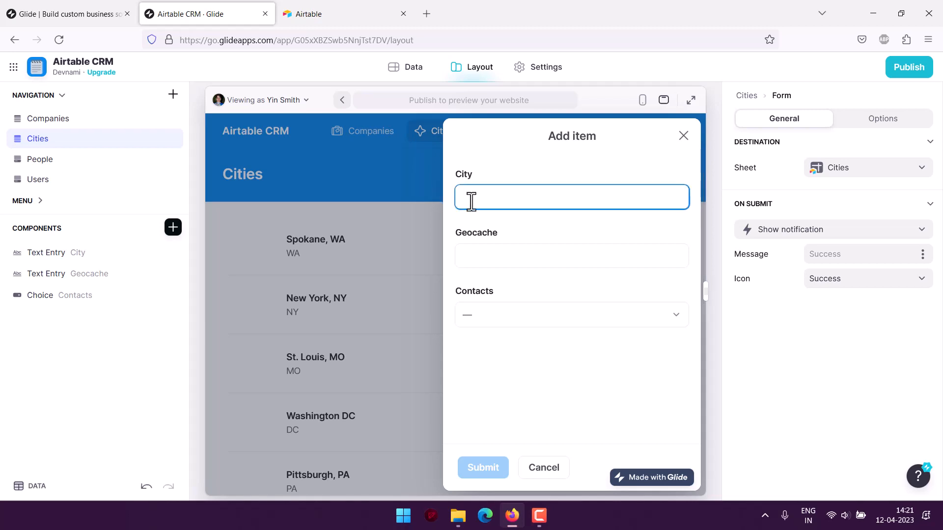
type("Pune")
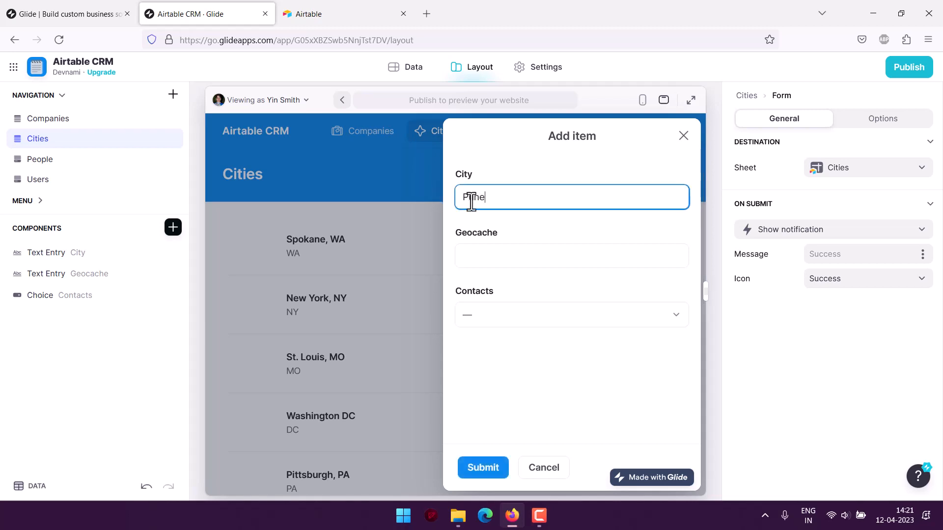
key("Tab")
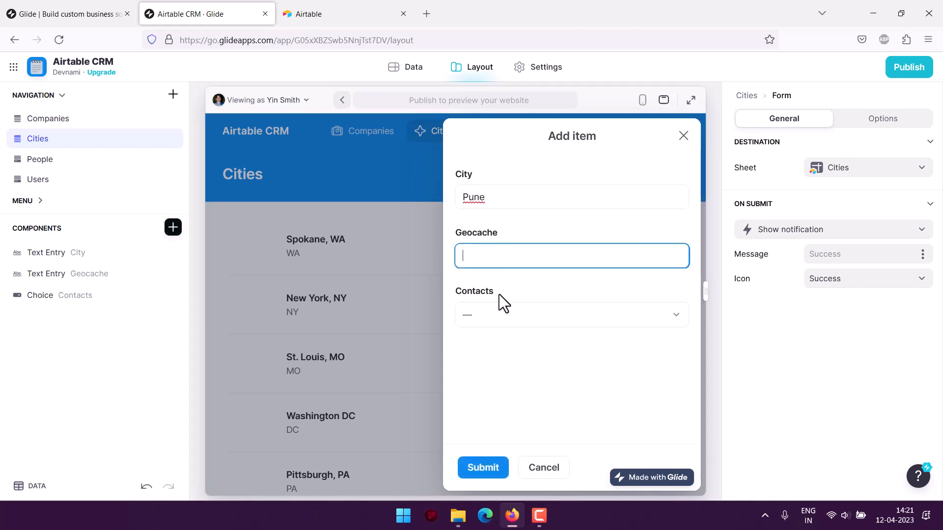
Assign a contact to the new city, set its Geocache to India, and submit the form
left_click(509, 320)
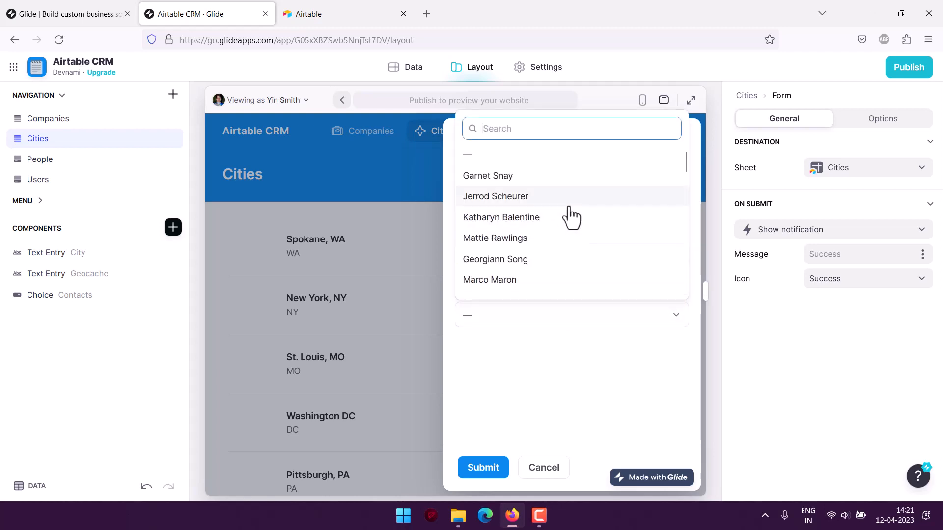
scroll(570, 208, "down", 10)
scroll(569, 217, "down", 5)
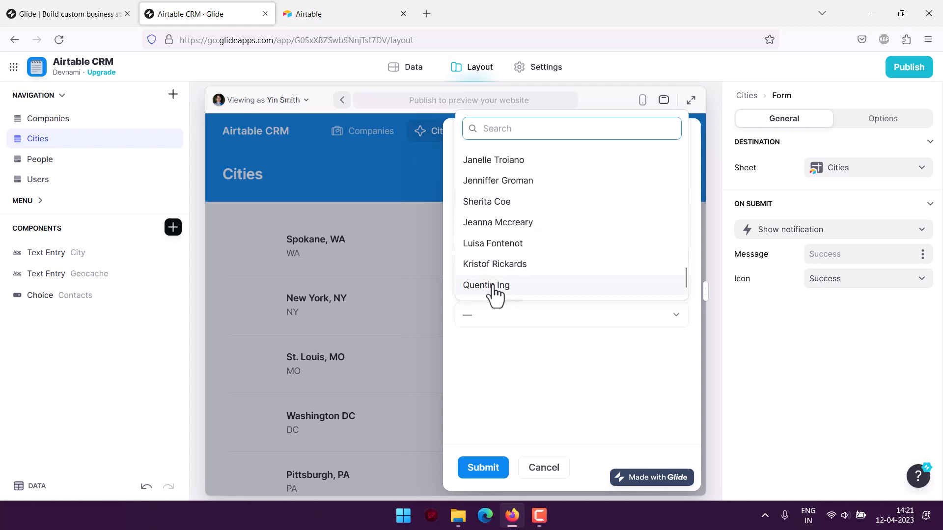
left_click(476, 202)
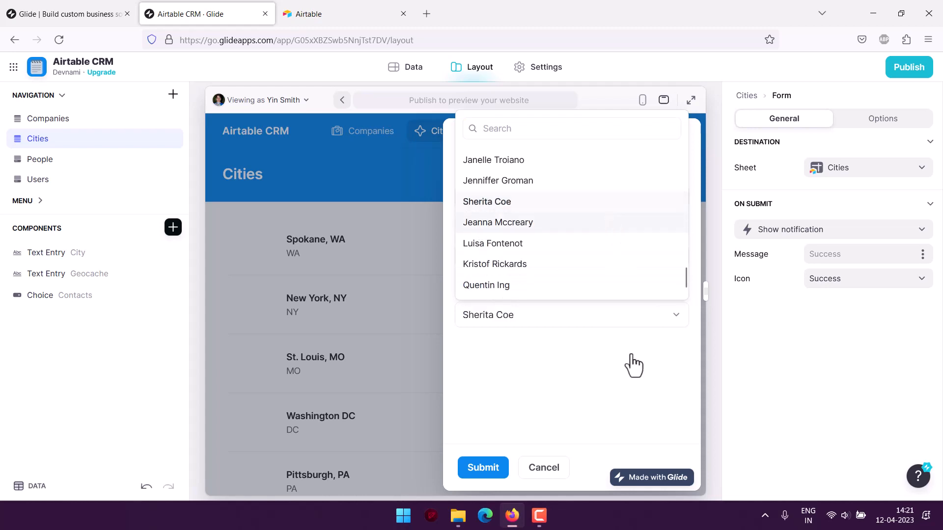
left_click(587, 411)
left_click(554, 258)
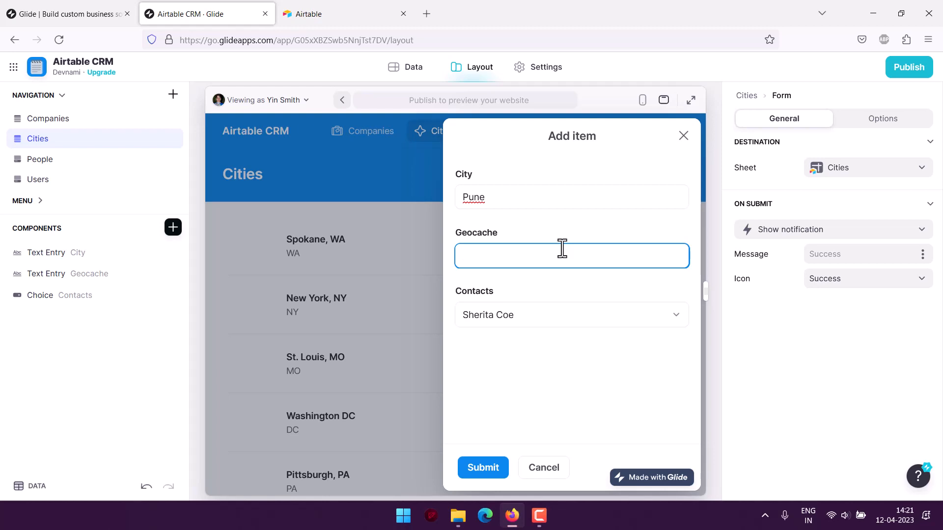
type("India")
left_click(478, 470)
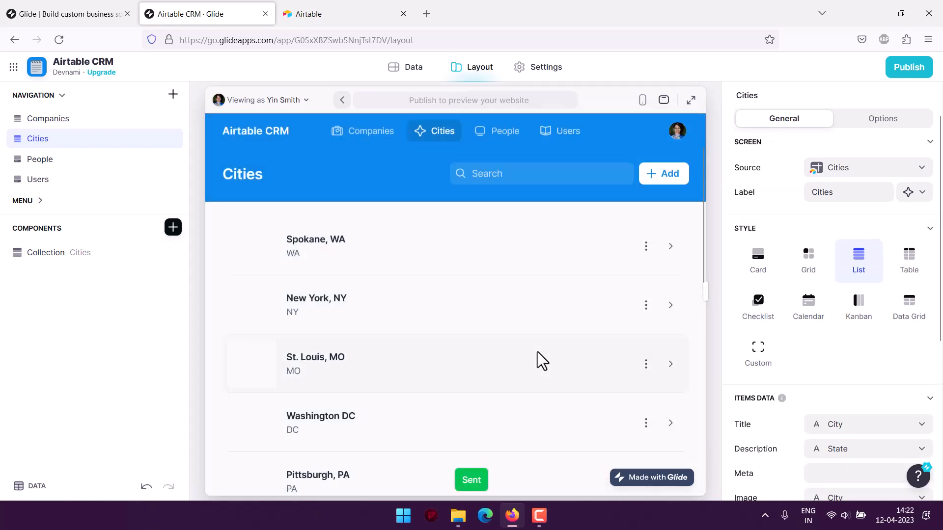
Open the Pune entry in the Cities list and examine its Geocache details
scroll(537, 352, "down", 8)
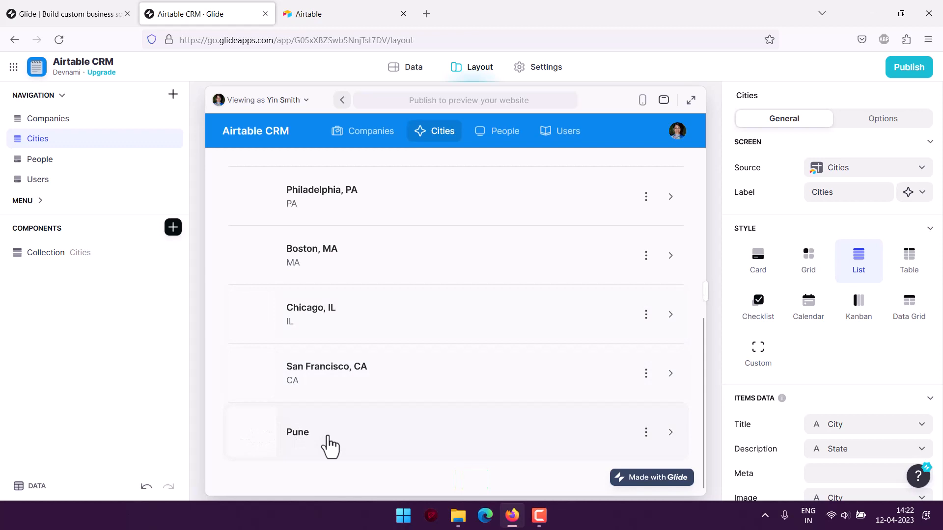
left_click(329, 445)
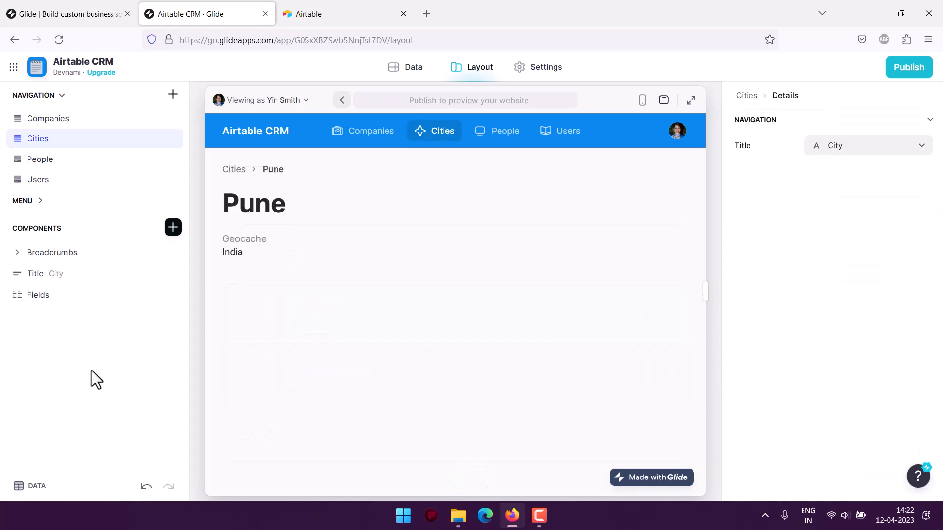
mouse_move(222, 239)
left_mouse_down()
mouse_move(261, 254)
mouse_move(230, 234)
left_mouse_up()
double_click(261, 254)
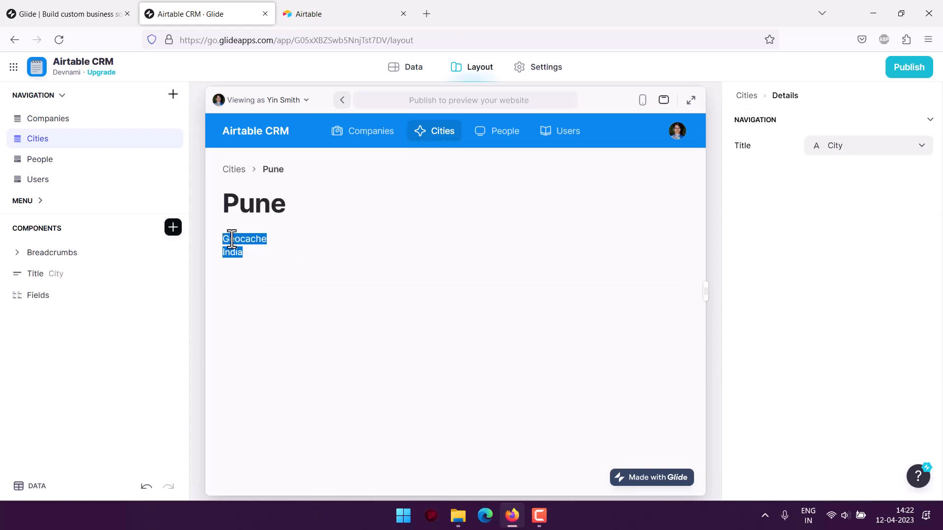
left_click(230, 224)
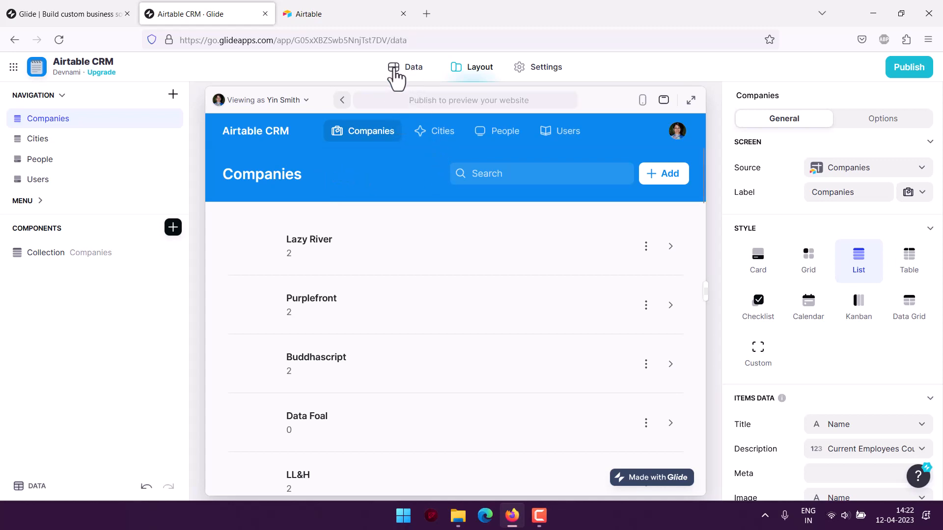
Examine the rows of the Companies table in the project's data
left_click(409, 70)
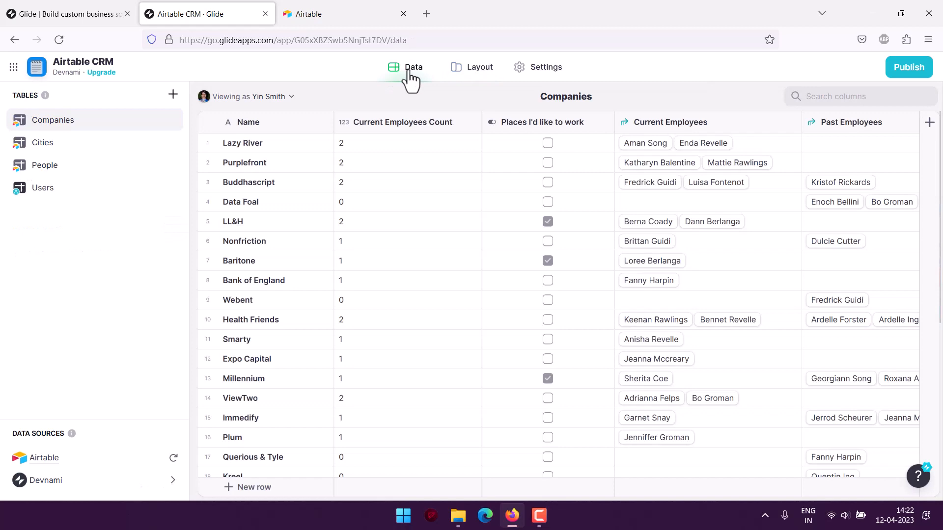
scroll(451, 192, "down", 5)
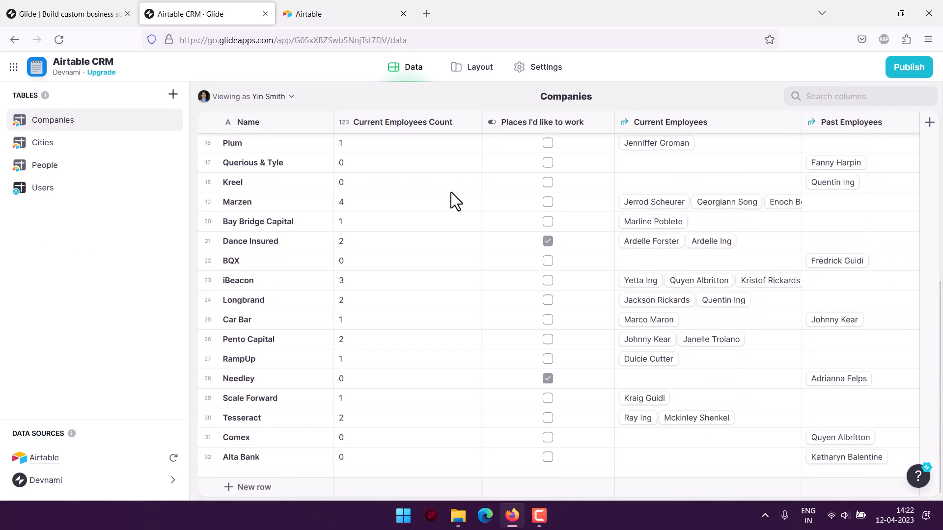
scroll(451, 192, "up", 5)
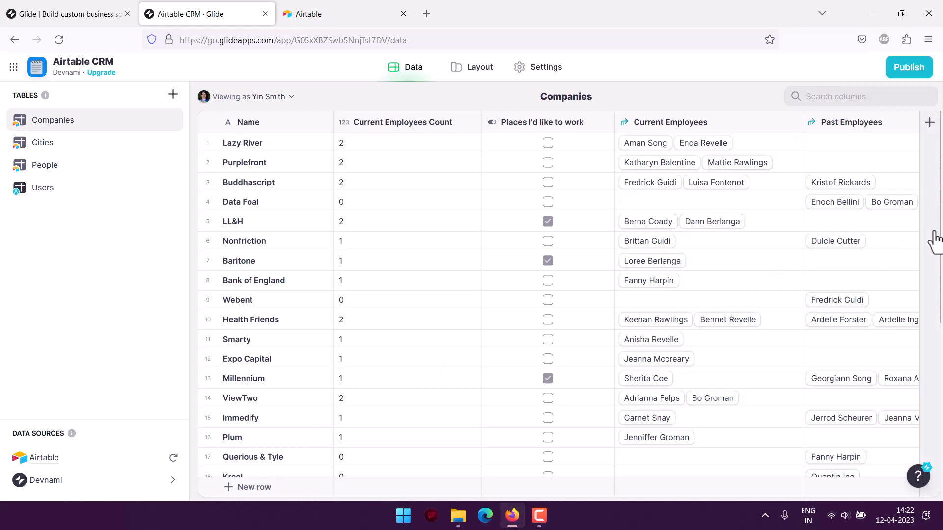
Preview the app layout on a phone and look over the Companies list and the app's side menu
left_click(476, 69)
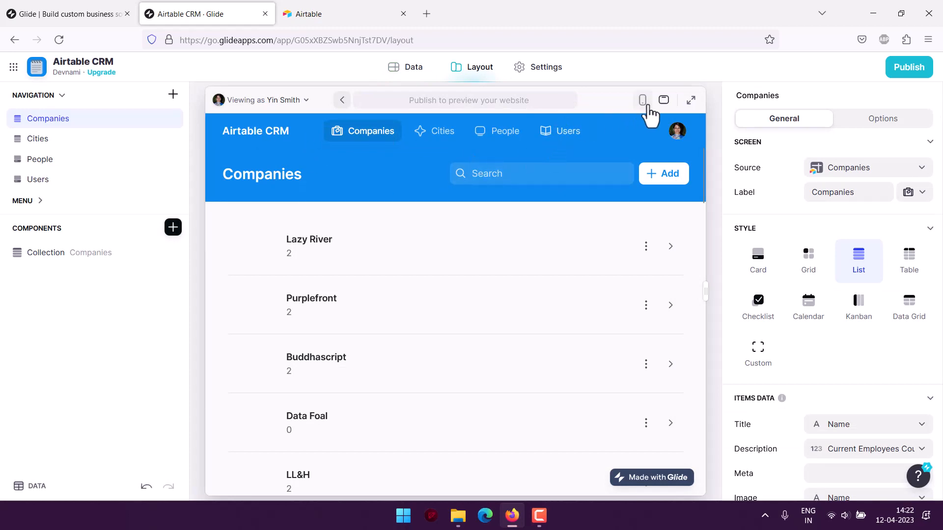
left_click(642, 100)
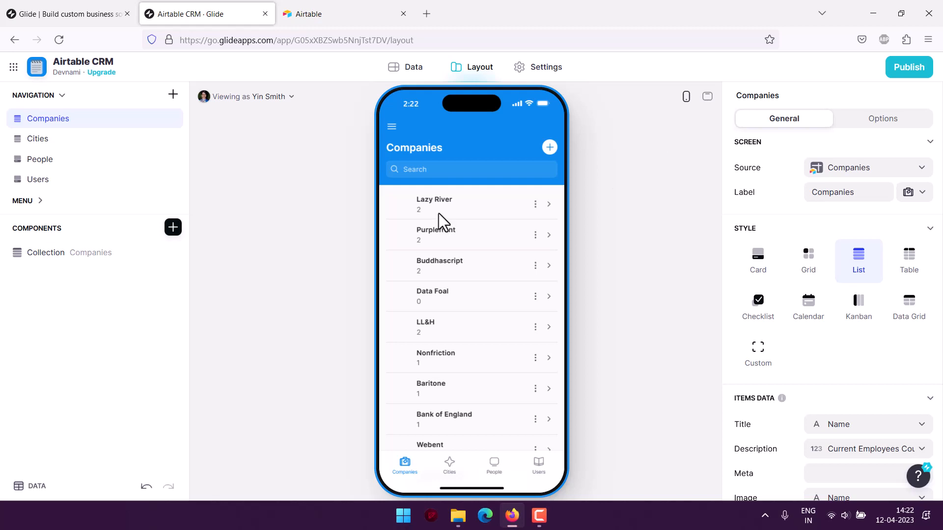
scroll(438, 218, "down", 10)
scroll(439, 220, "up", 10)
left_click(391, 128)
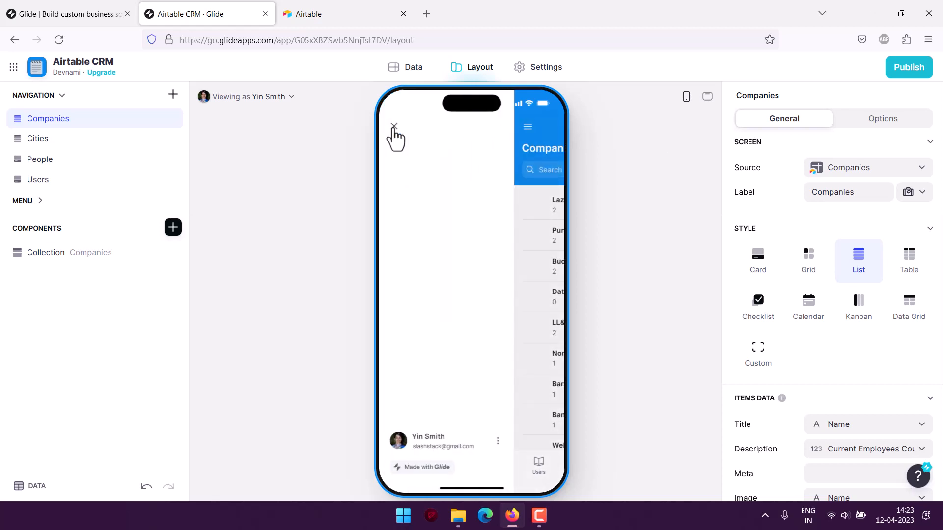
left_click(394, 129)
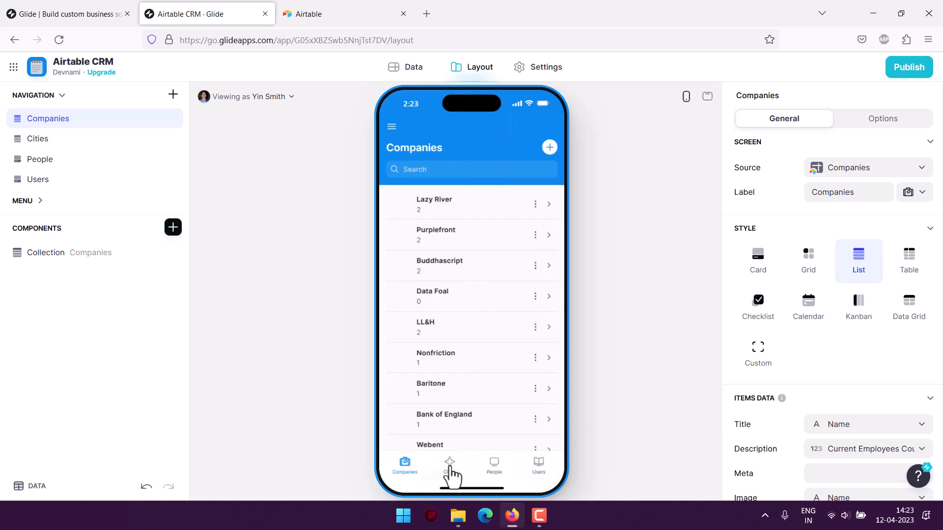
View the Cities, People and Users screens in the phone preview
left_click(450, 473)
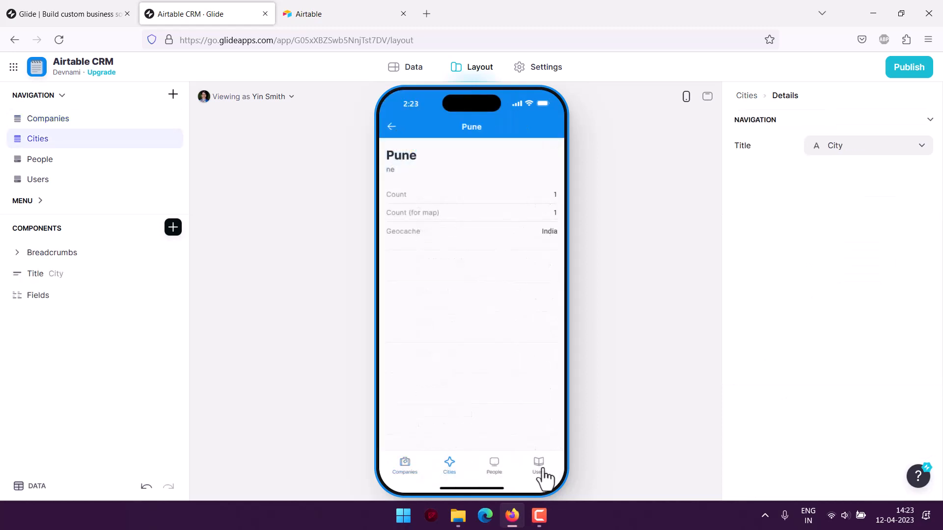
left_click(491, 464)
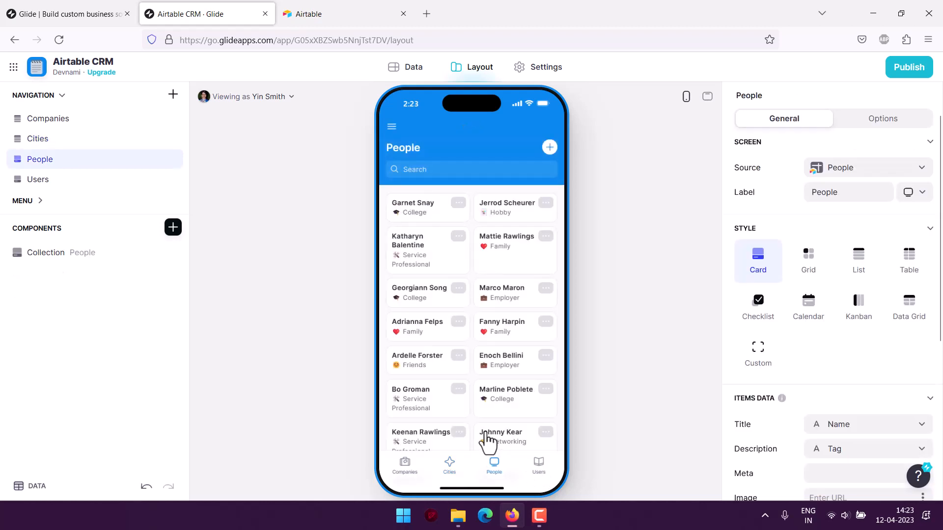
left_click(539, 463)
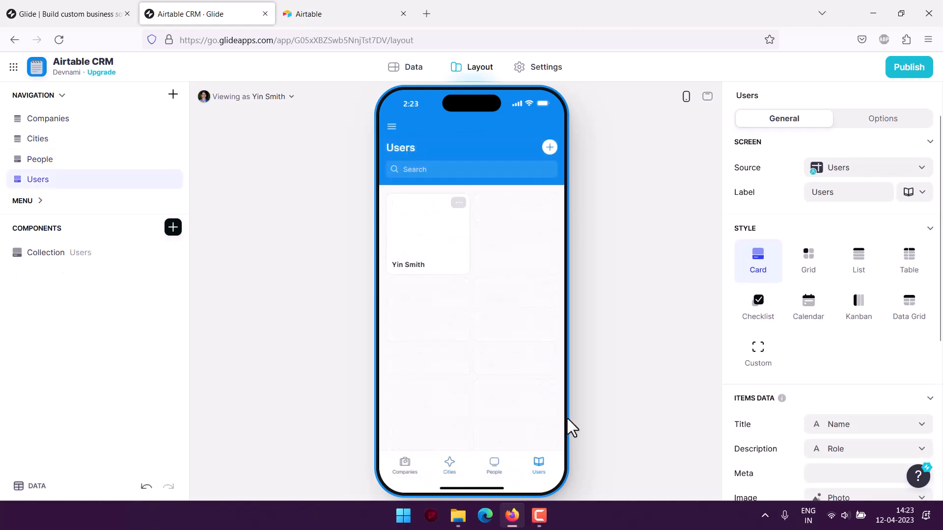
Restore the desktop preview, check the Cities data table for the Pune record, and return to the layout
left_click(707, 98)
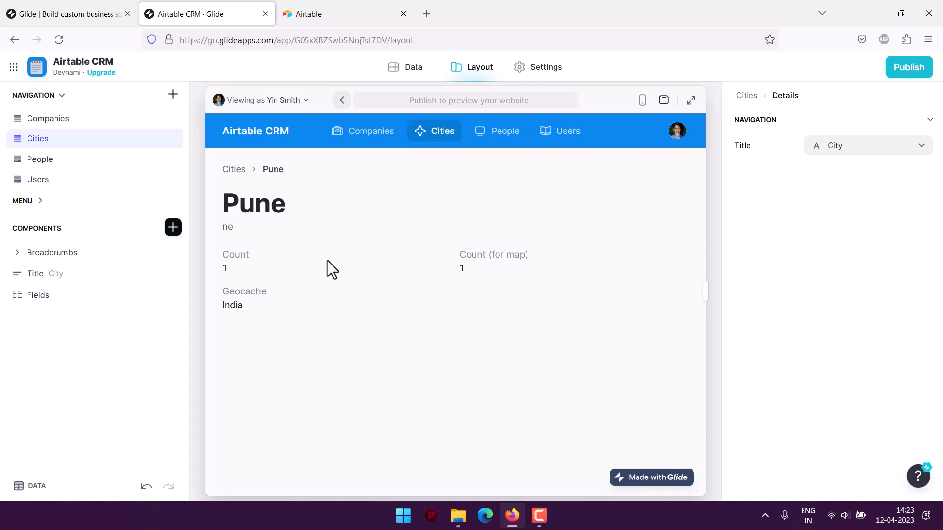
left_click(406, 70)
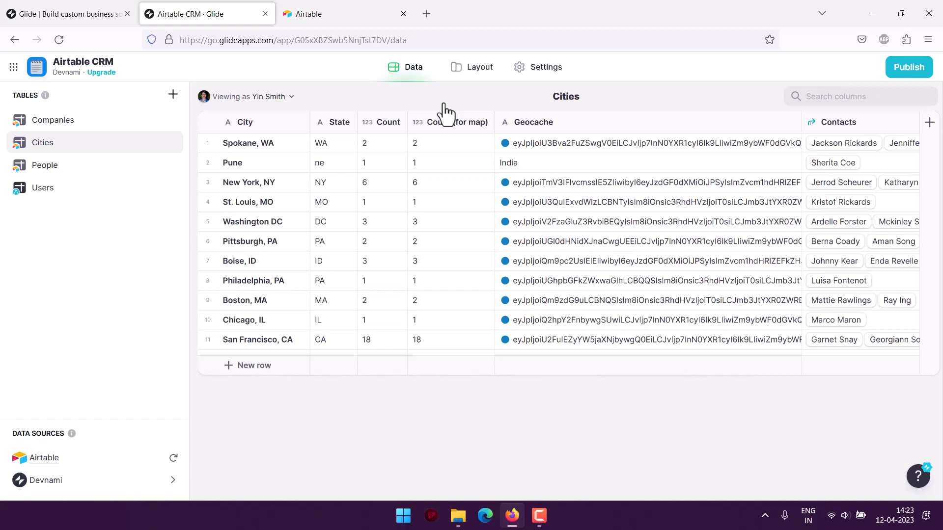
left_click(478, 71)
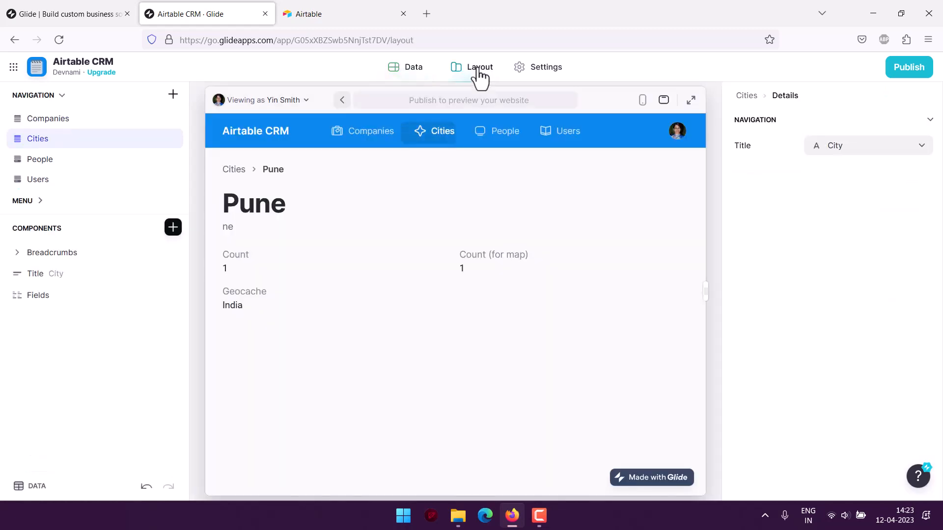